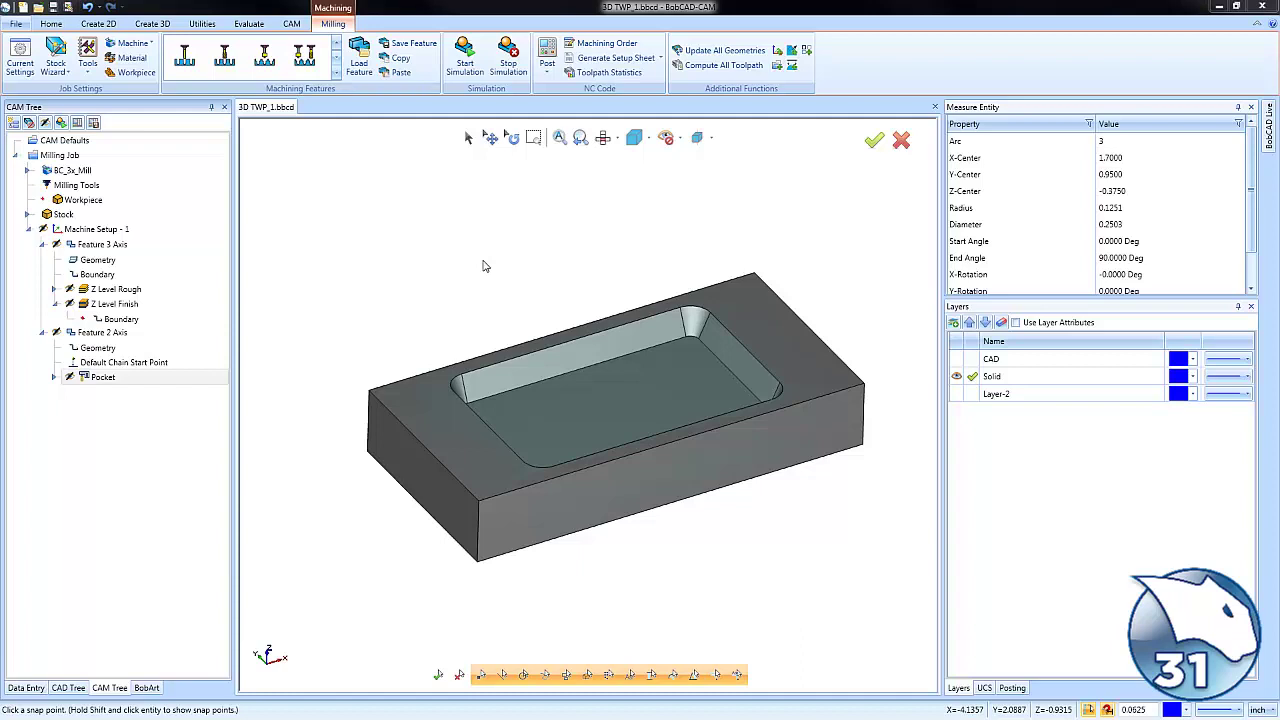
- Examine the Z Level Rough, Pocket and Z Level Finish toolpaths on the finished part
{"action": "left_click", "coordinate": [138, 289]}
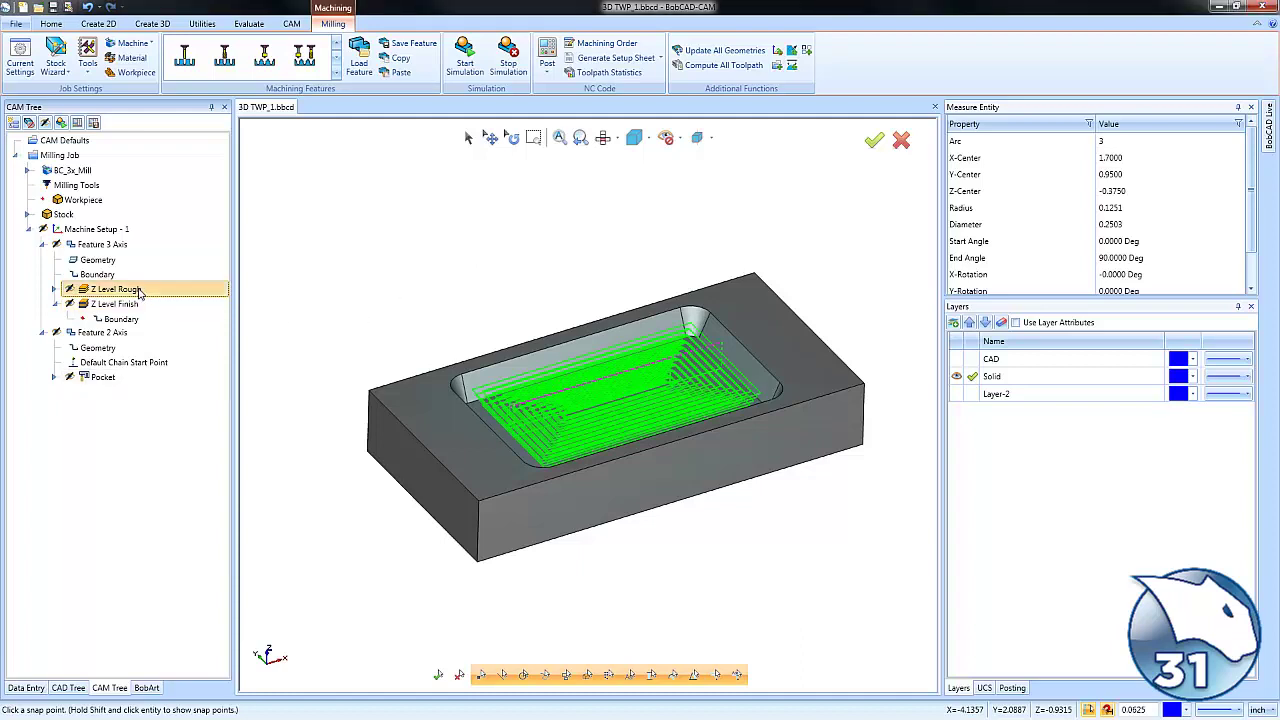
{"action": "left_click", "coordinate": [106, 379]}
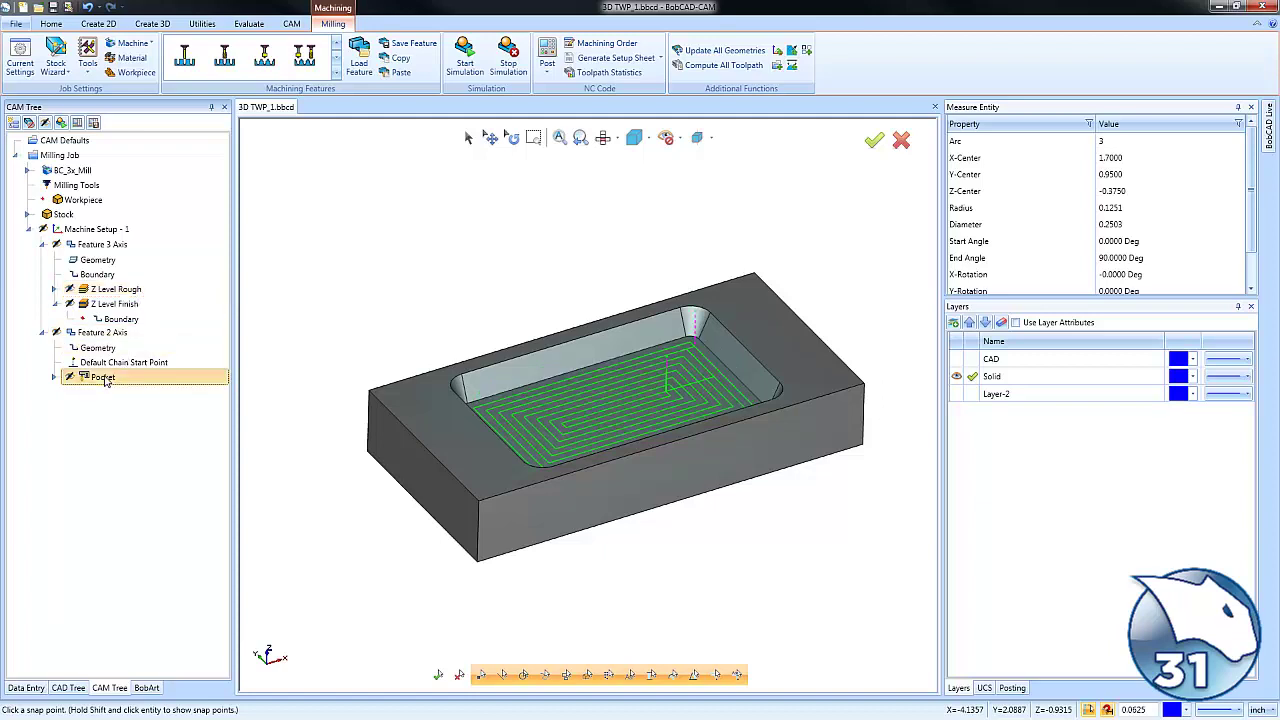
{"action": "left_click", "coordinate": [120, 305]}
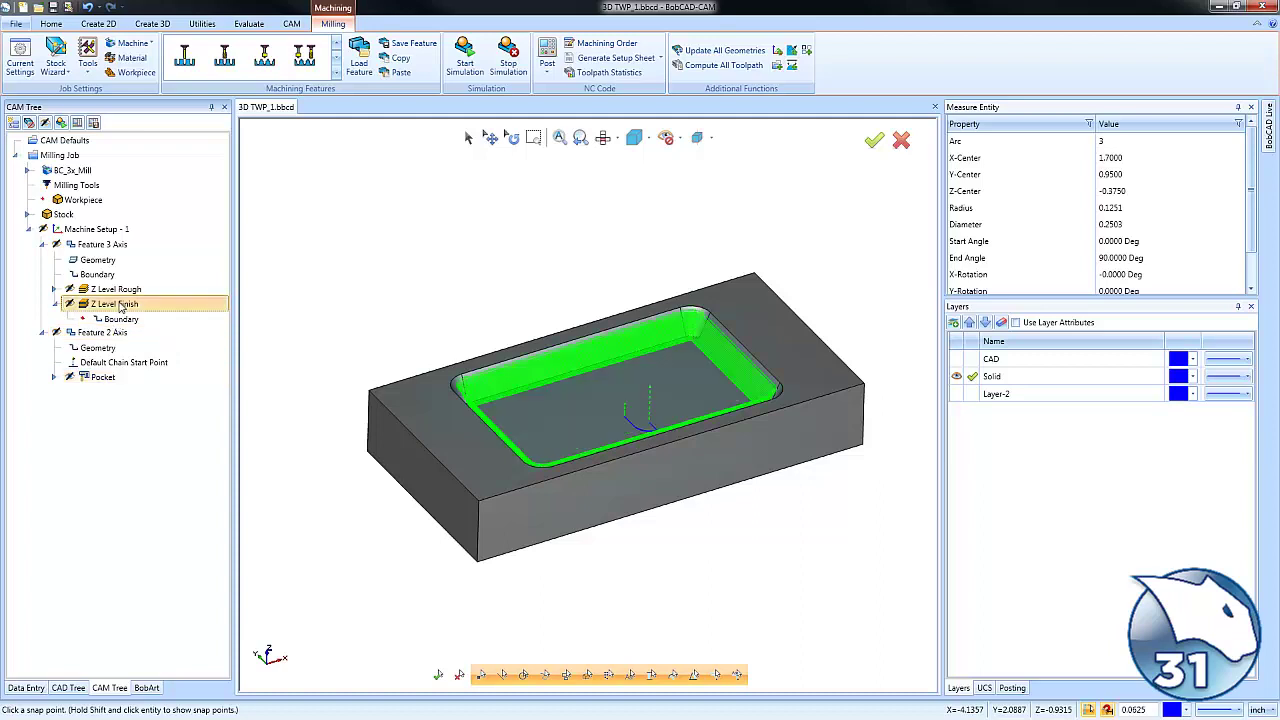
- Copy the solid pocket block from 3D TWP_1.bbcd and paste it into a new document
{"action": "left_click", "coordinate": [468, 137]}
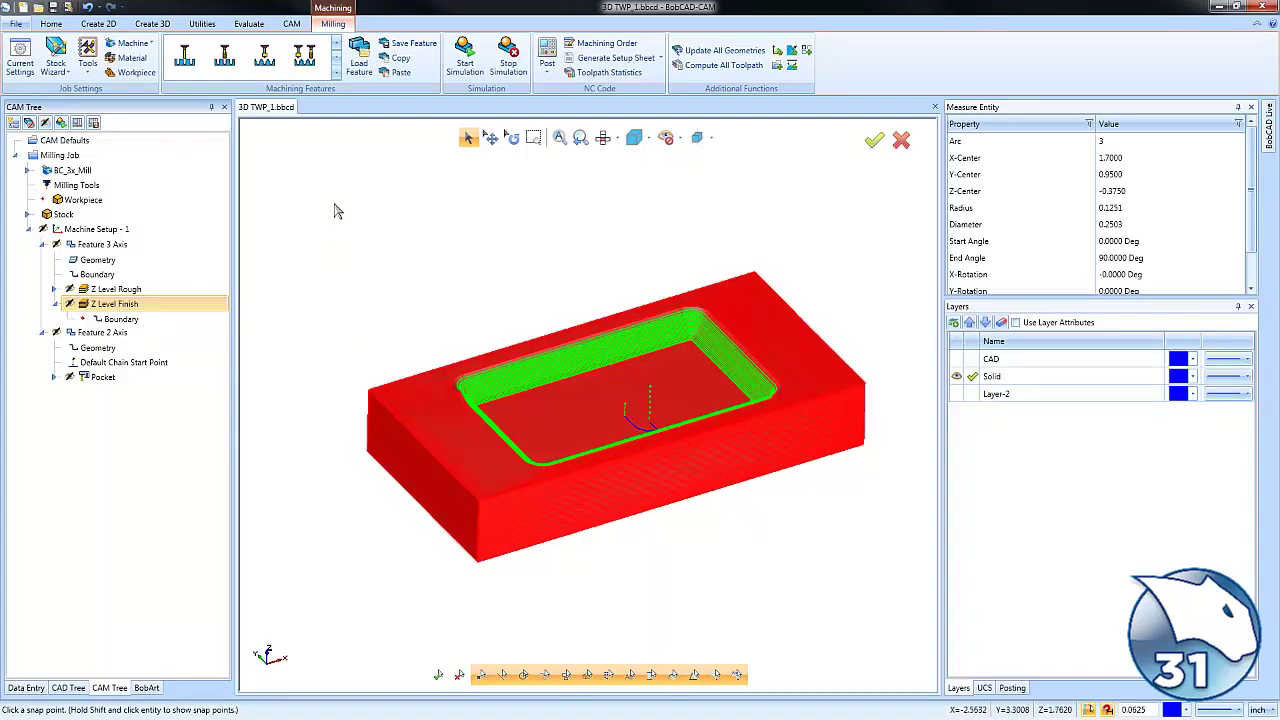
{"action": "left_click", "coordinate": [50, 23]}
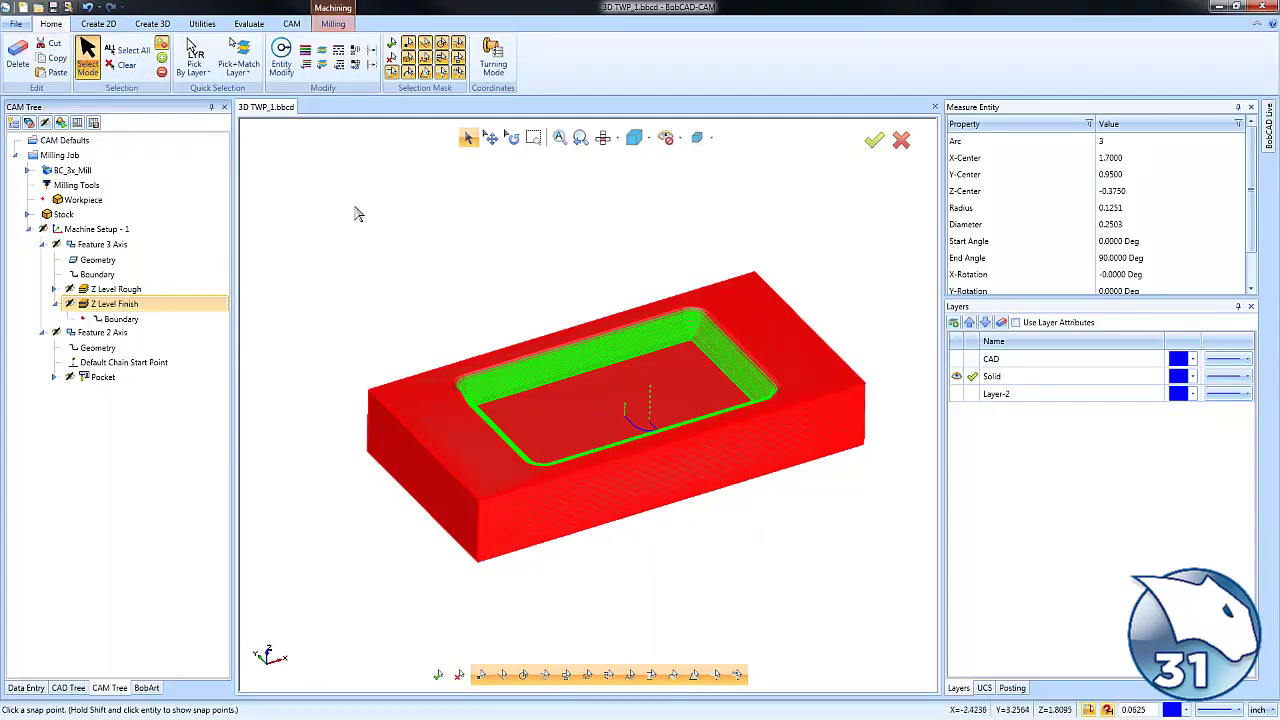
{"action": "right_click", "coordinate": [388, 204]}
{"action": "left_click", "coordinate": [434, 238]}
{"action": "left_click", "coordinate": [23, 6]}
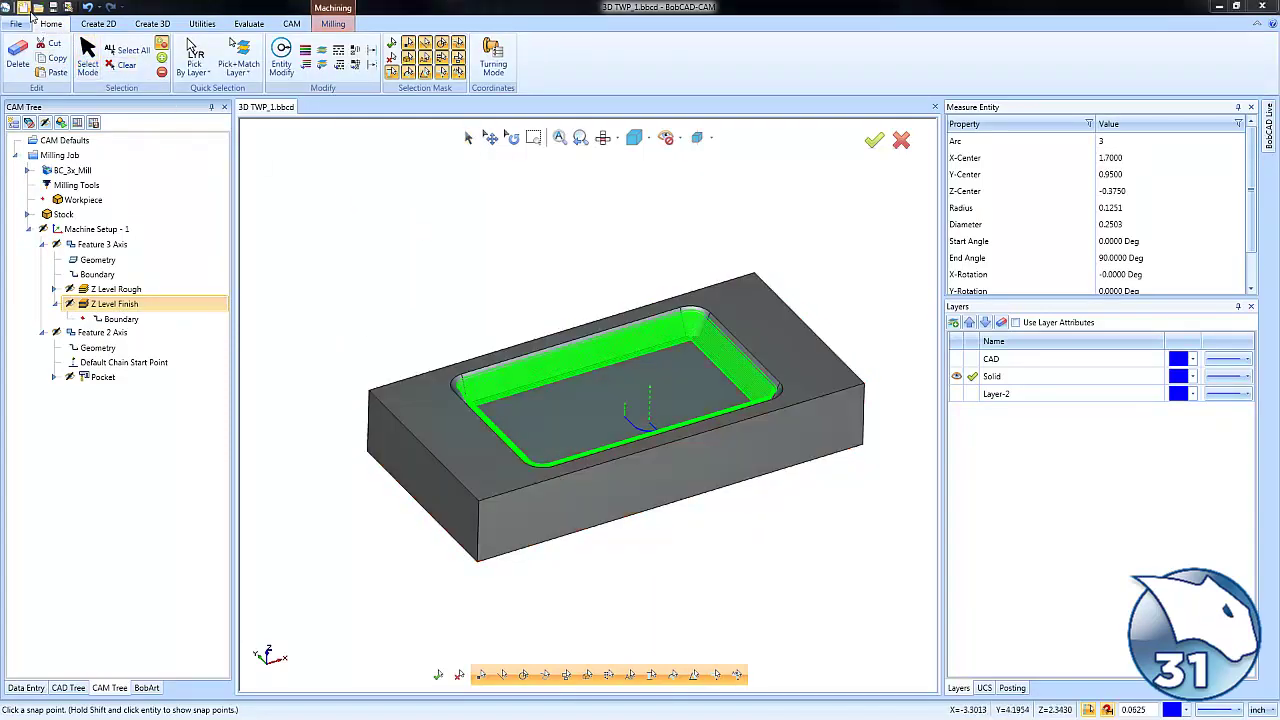
{"action": "left_click", "coordinate": [55, 72]}
{"action": "scroll", "coordinate": [603, 320], "scroll_direction": "down", "scroll_amount": 5}
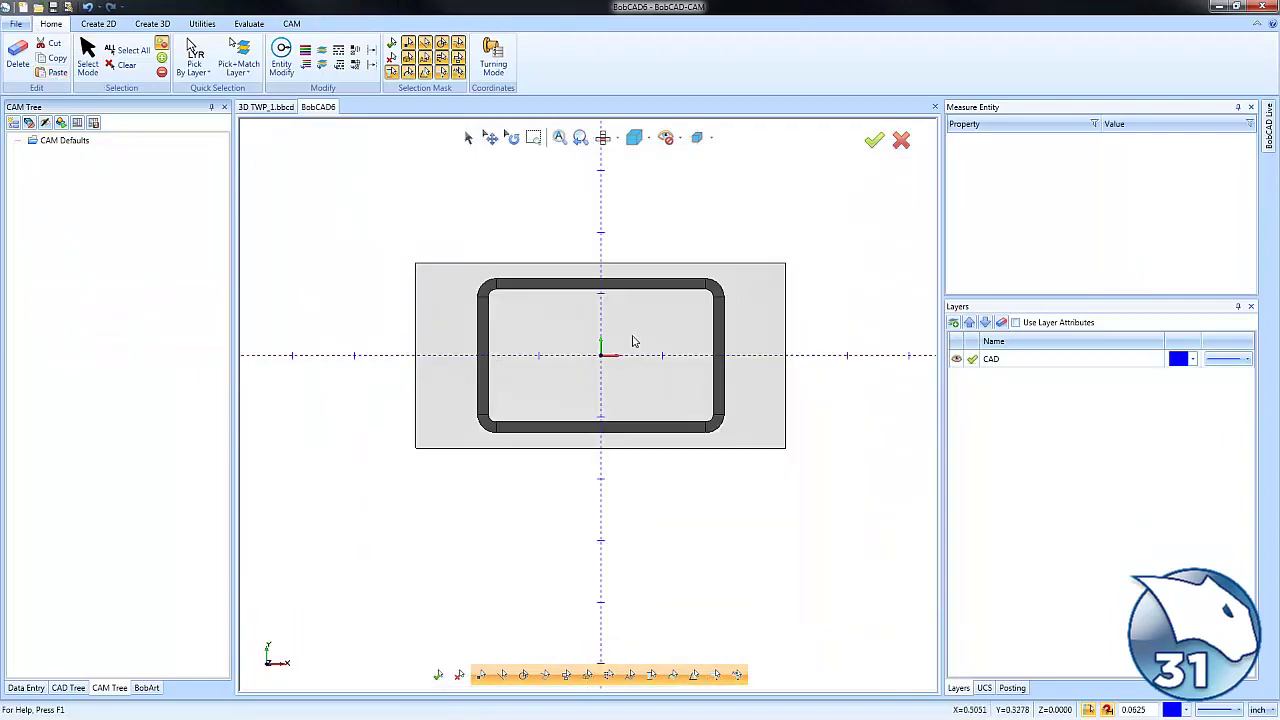
{"action": "middle_click_drag", "start_coordinate": [660, 503], "coordinate": [660, 443]}
{"action": "scroll", "coordinate": [617, 400], "scroll_direction": "up", "scroll_amount": 2}
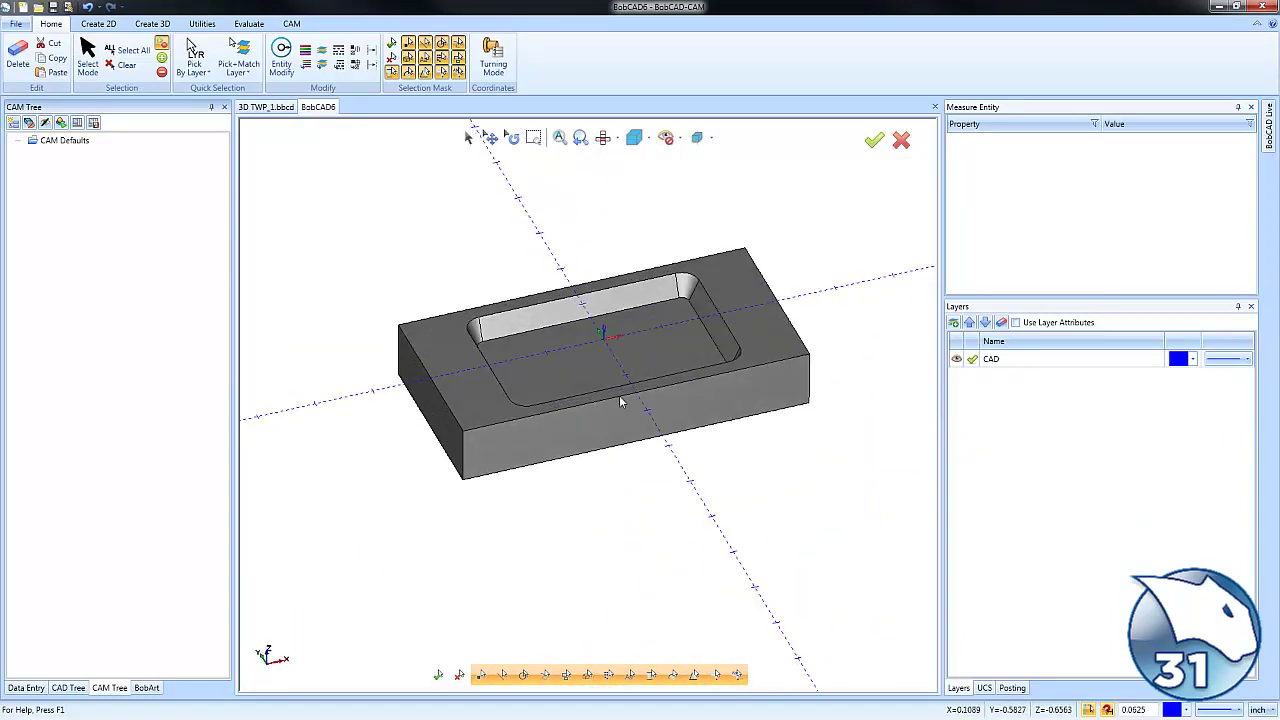
{"action": "middle_click_drag", "start_coordinate": [617, 400], "coordinate": [590, 420]}
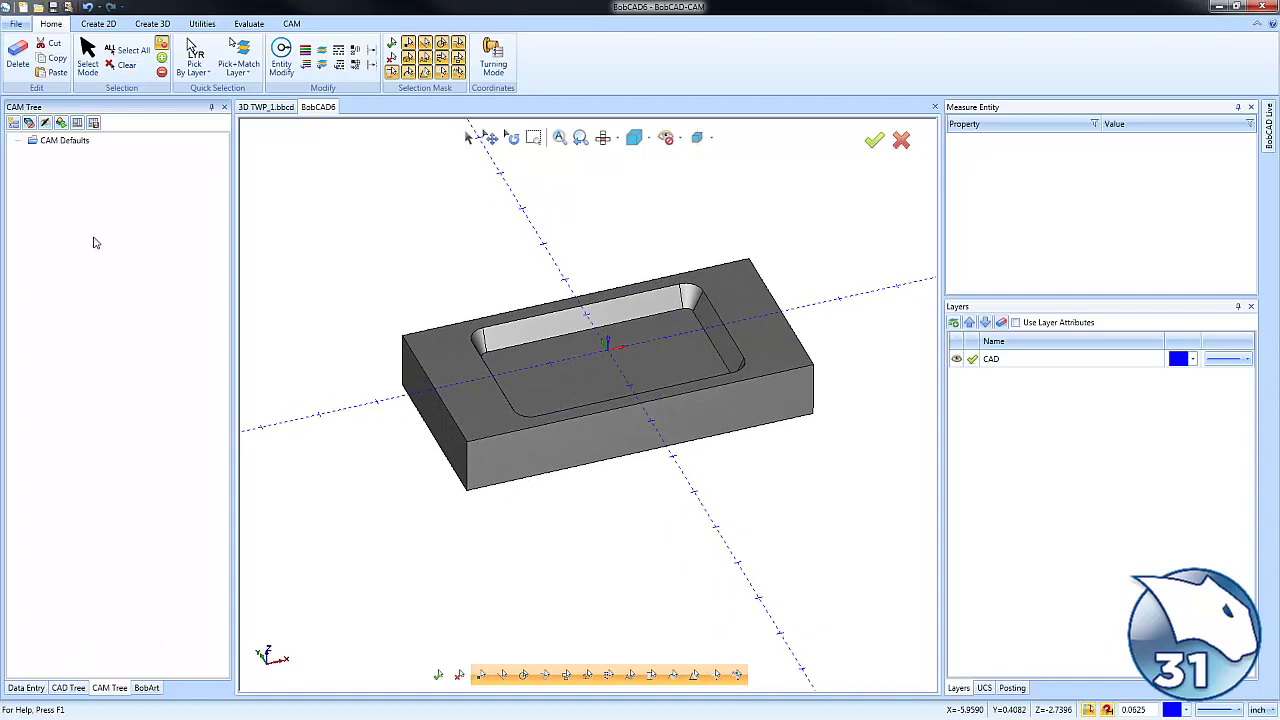
- Create a Milling job for the BC_3x_Mill machine with stock from the block and the default Machine Setup - 1
{"action": "right_click", "coordinate": [66, 141]}
{"action": "left_click", "coordinate": [104, 149]}
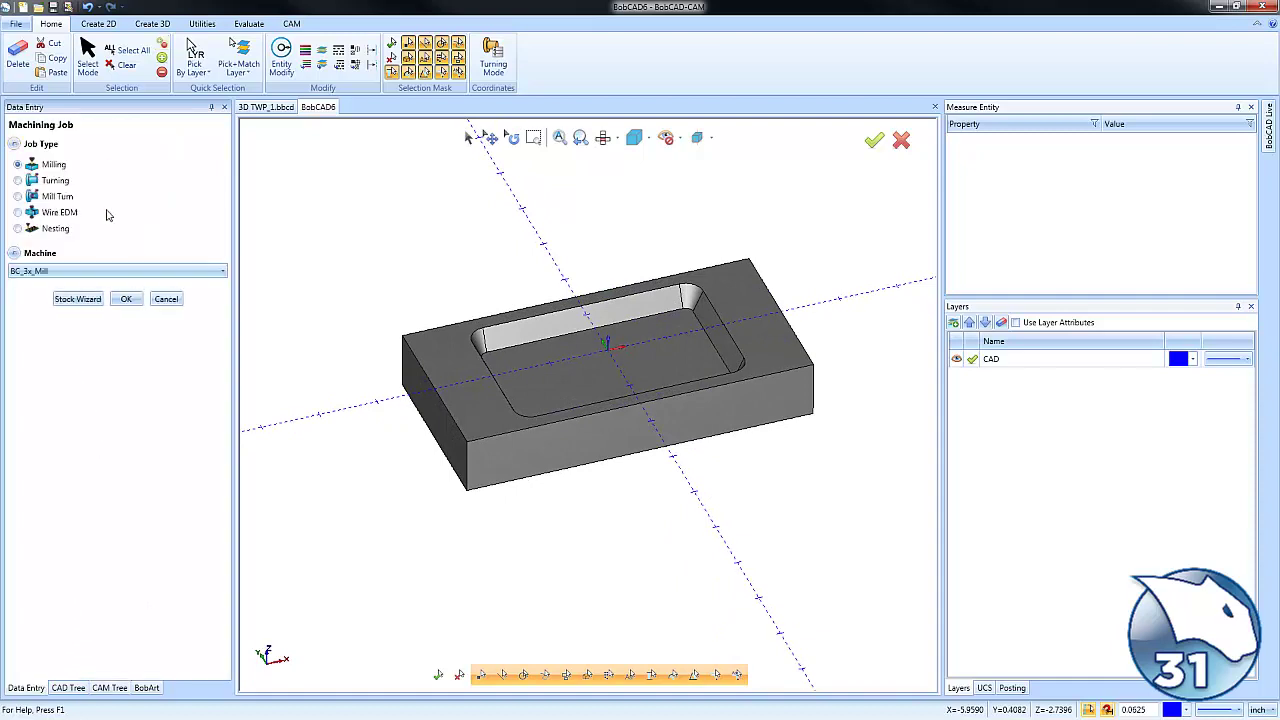
{"action": "left_click", "coordinate": [90, 301]}
{"action": "left_click", "coordinate": [77, 241]}
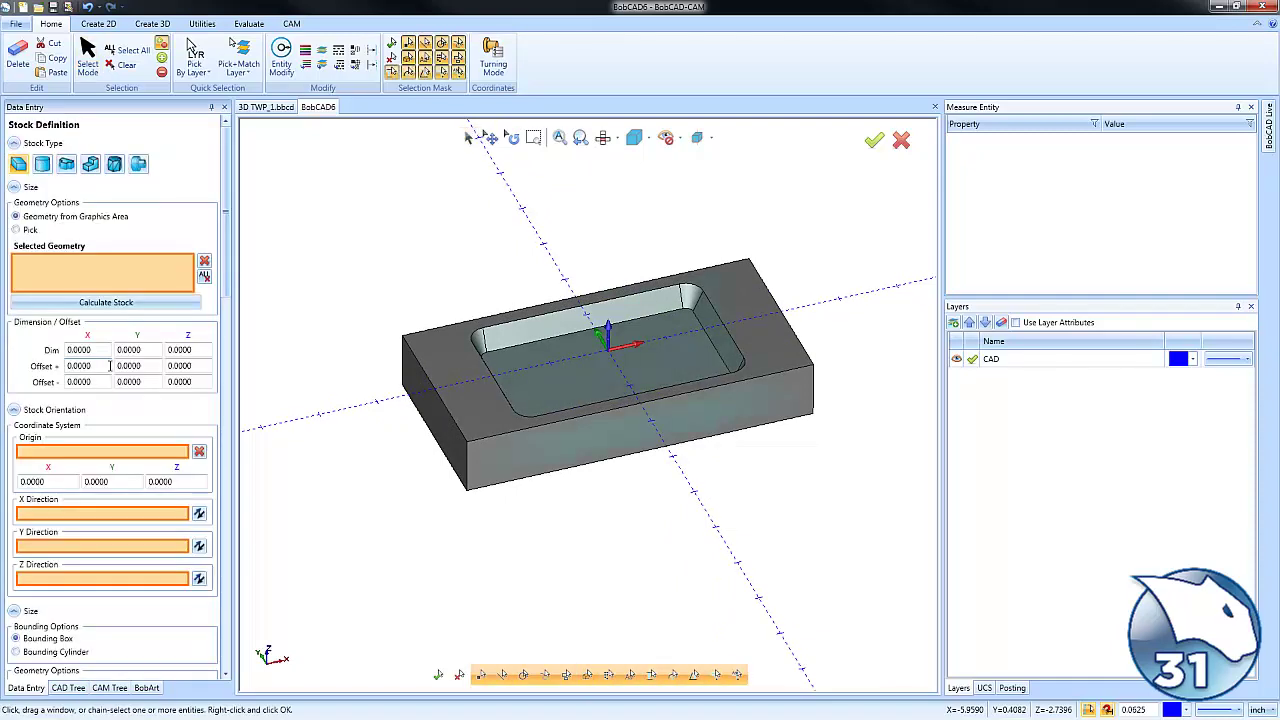
{"action": "left_click", "coordinate": [97, 562]}
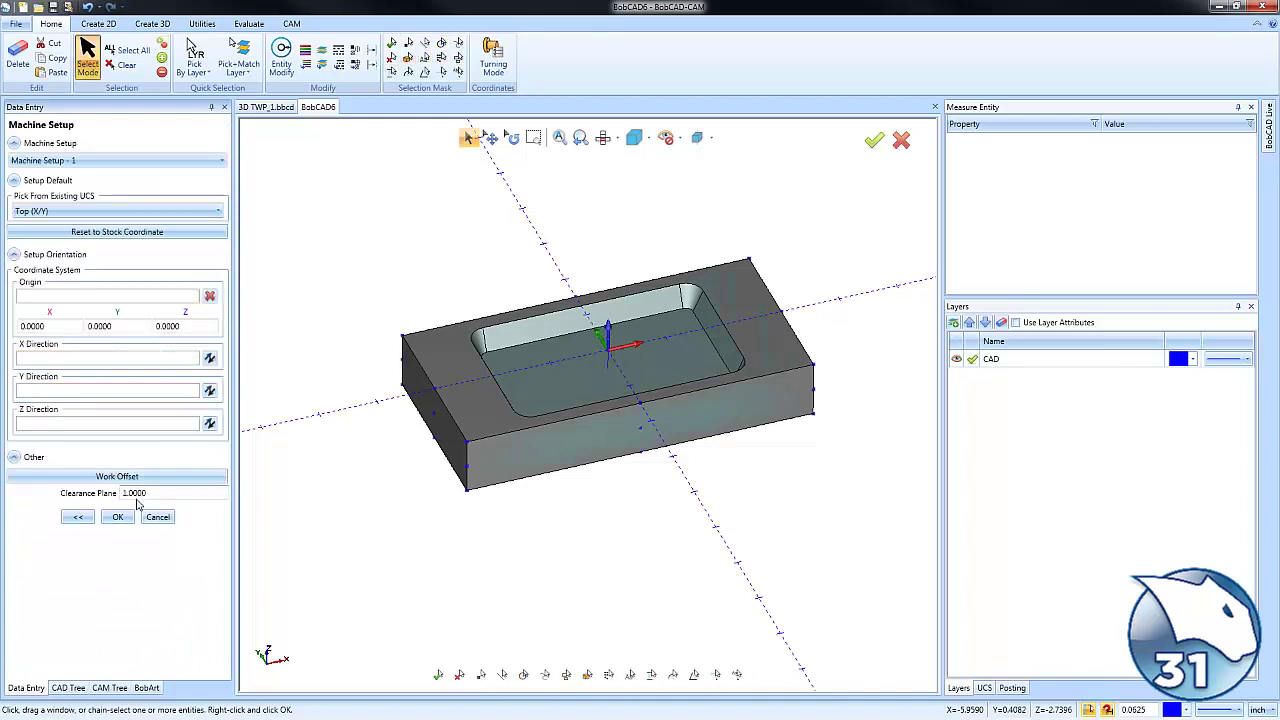
{"action": "left_click", "coordinate": [117, 517]}
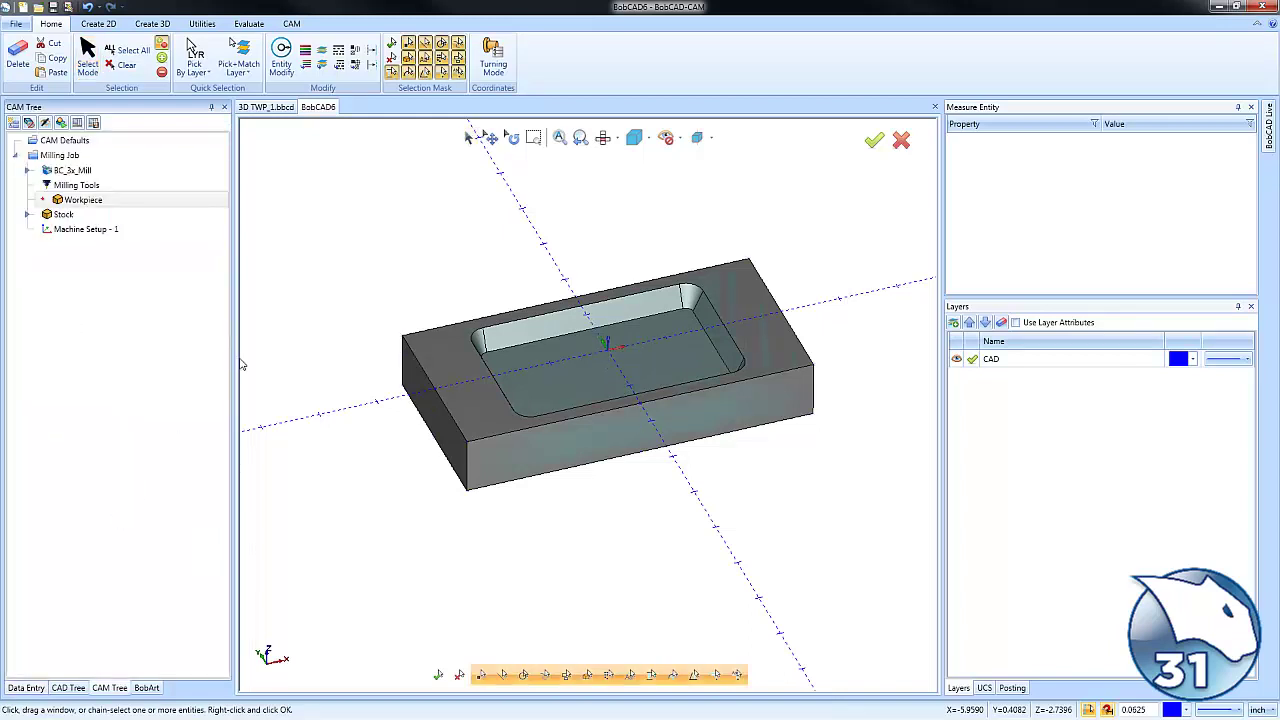
- Add a Mill 3 Axis feature to Machine Setup - 1, using the whole solid body as its geometry
{"action": "right_click", "coordinate": [95, 233]}
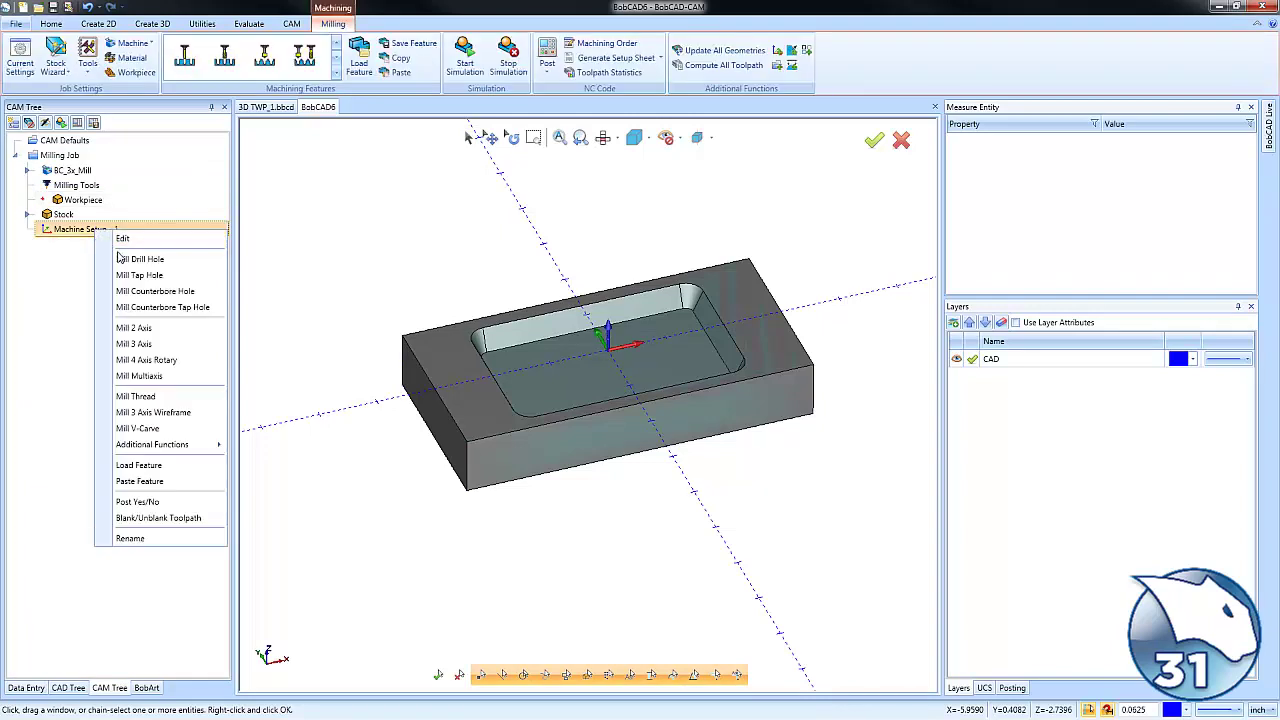
{"action": "left_click", "coordinate": [172, 344]}
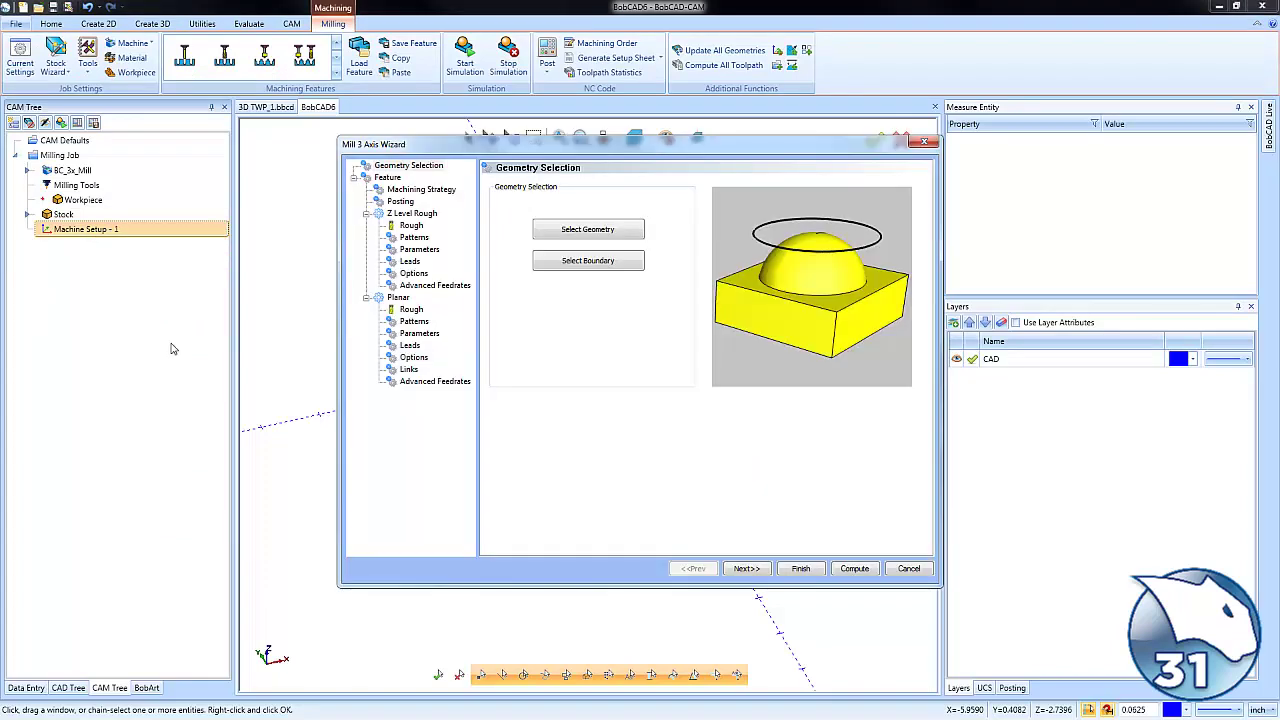
{"action": "left_click", "coordinate": [620, 233]}
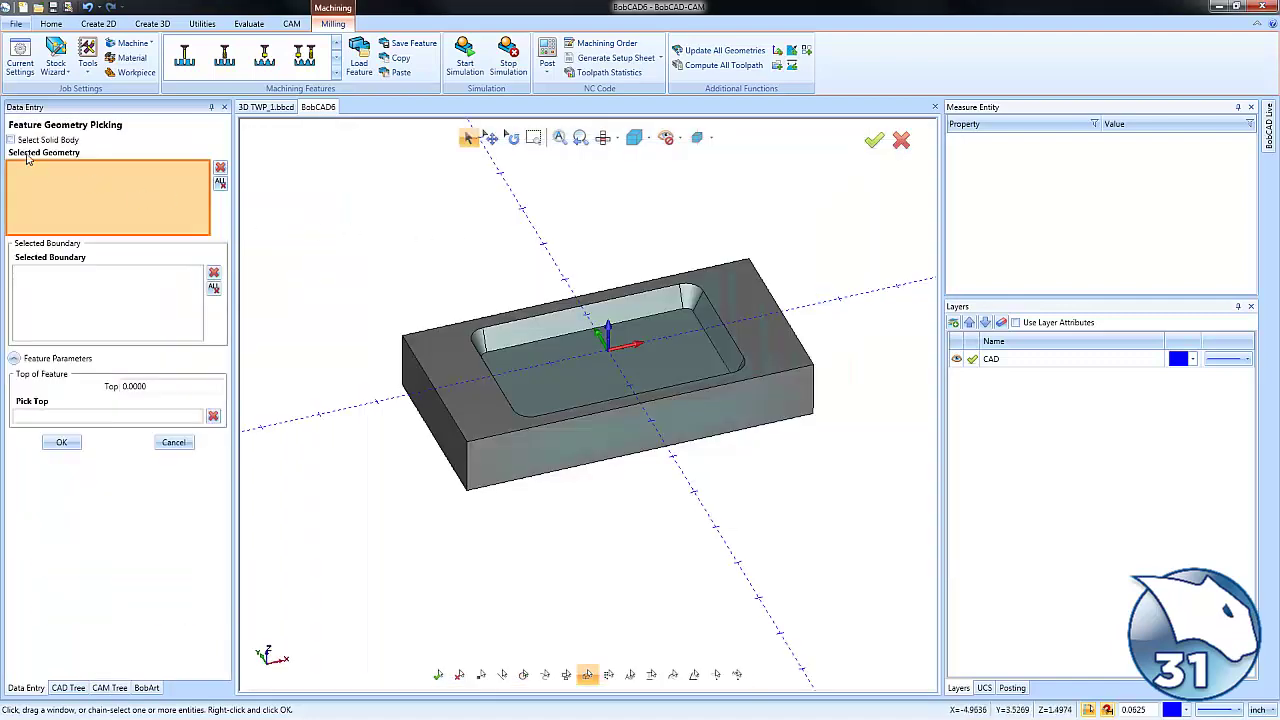
{"action": "left_click", "coordinate": [11, 140]}
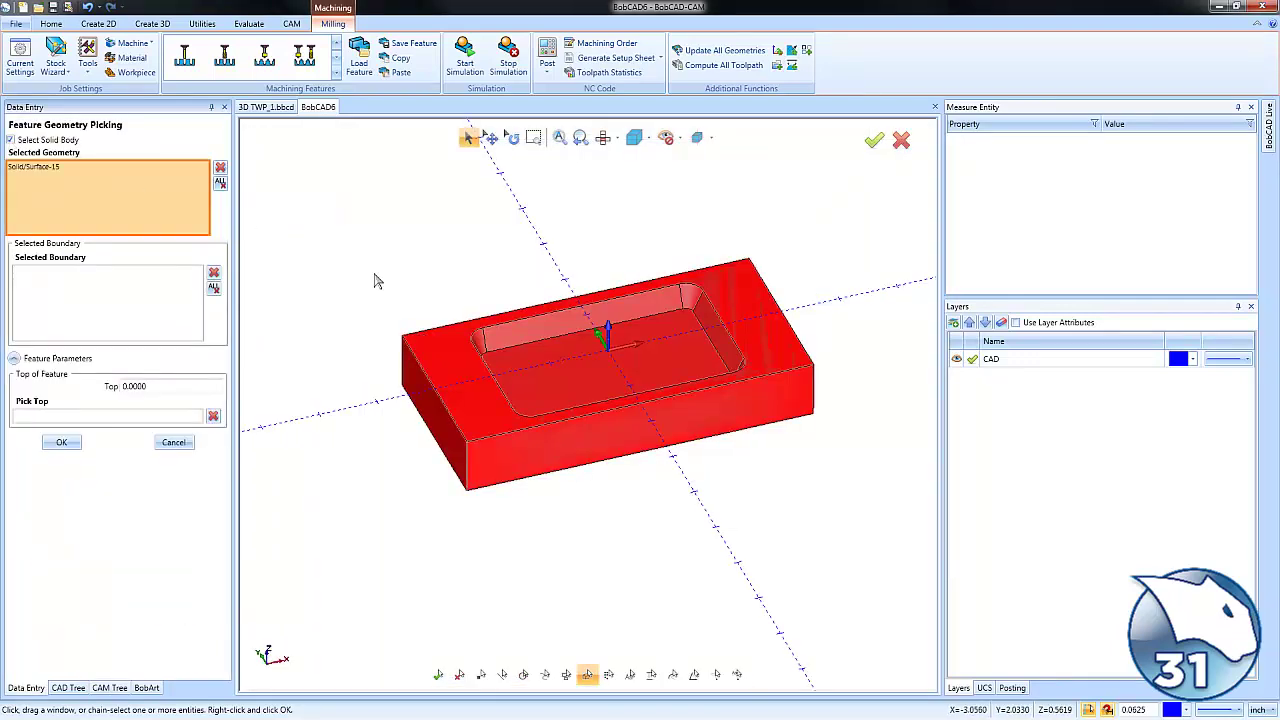
{"action": "left_click", "coordinate": [60, 446]}
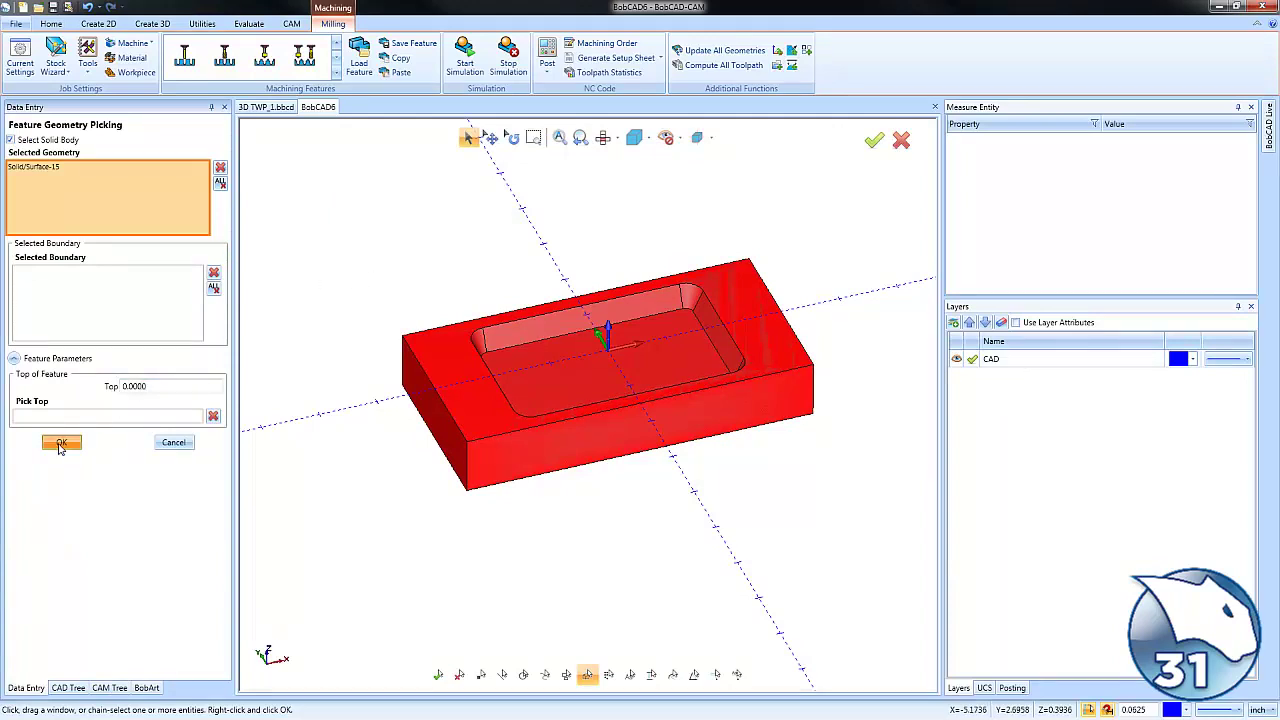
- Set the machining strategy to Z Level Rough followed by an added Z Level Finish operation
{"action": "left_click", "coordinate": [440, 190]}
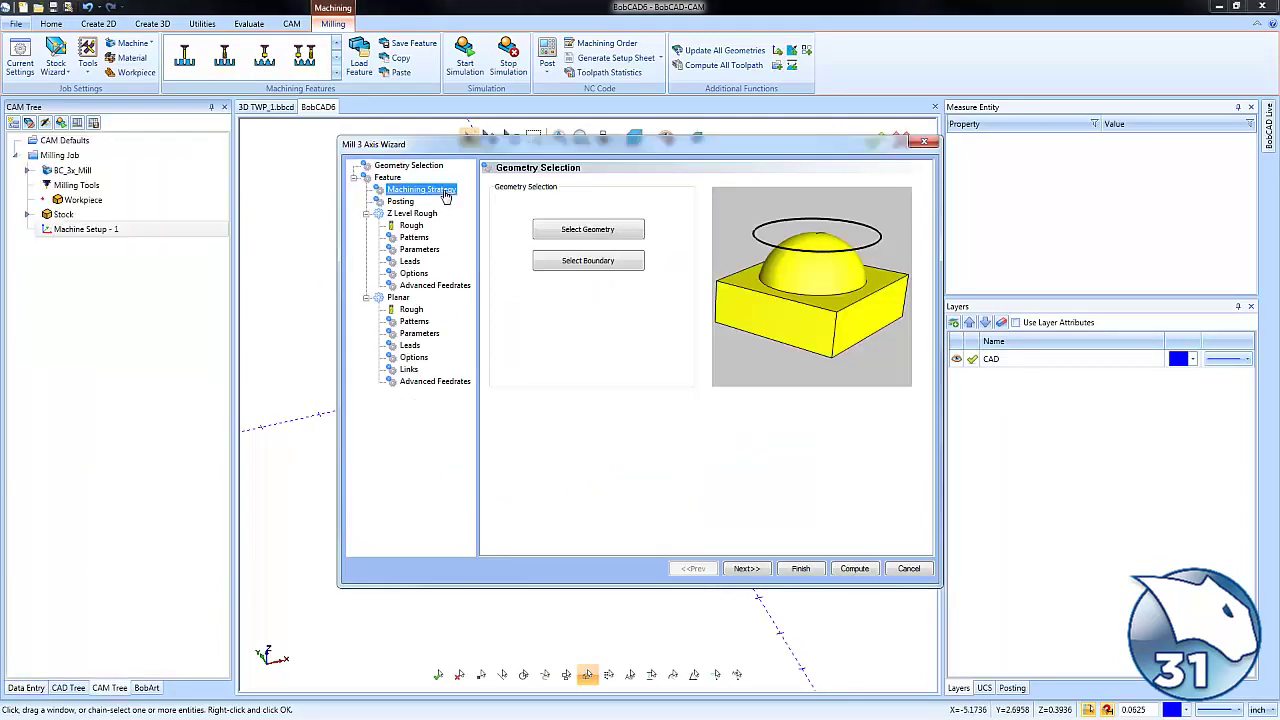
{"action": "left_click", "coordinate": [514, 272]}
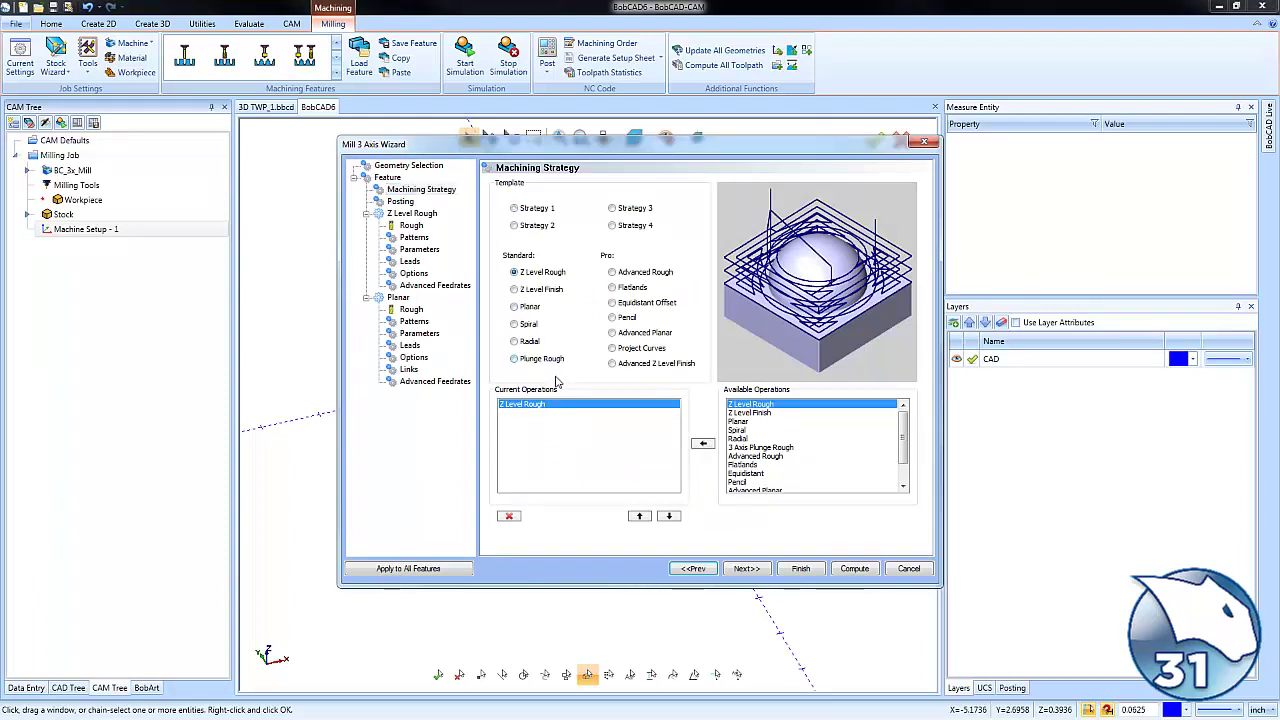
{"action": "left_click", "coordinate": [514, 289]}
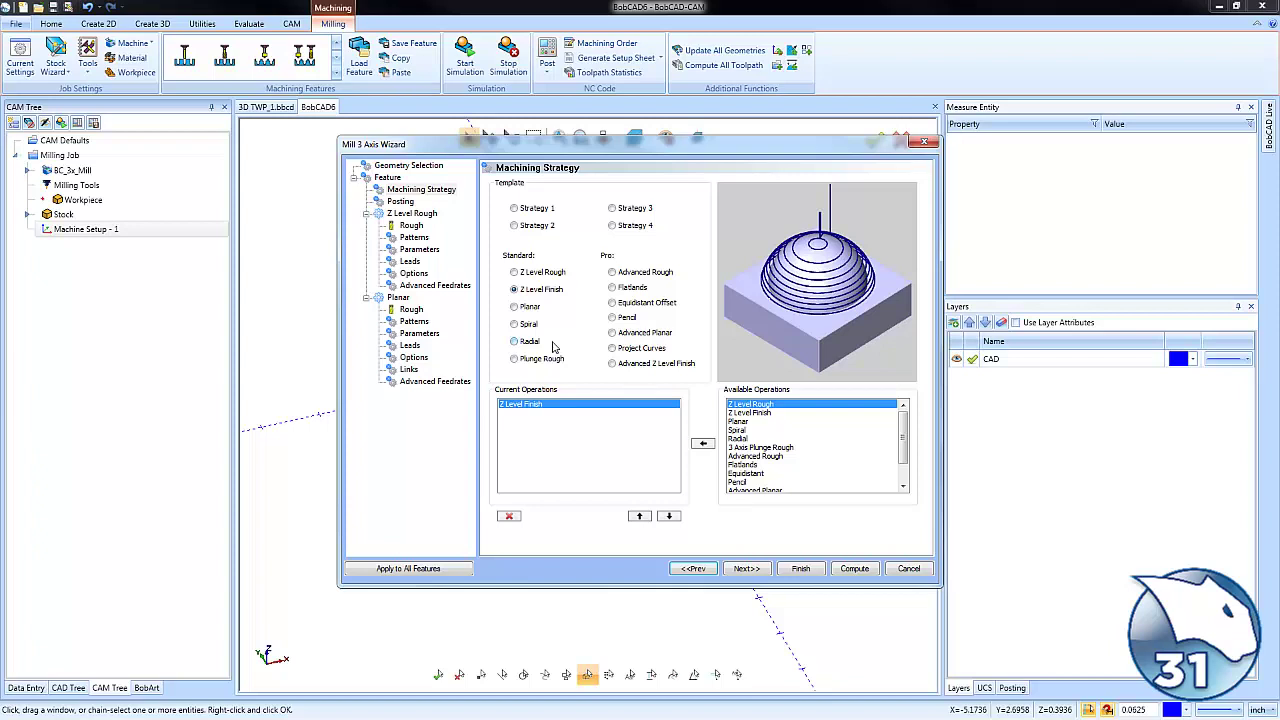
{"action": "left_click", "coordinate": [514, 272]}
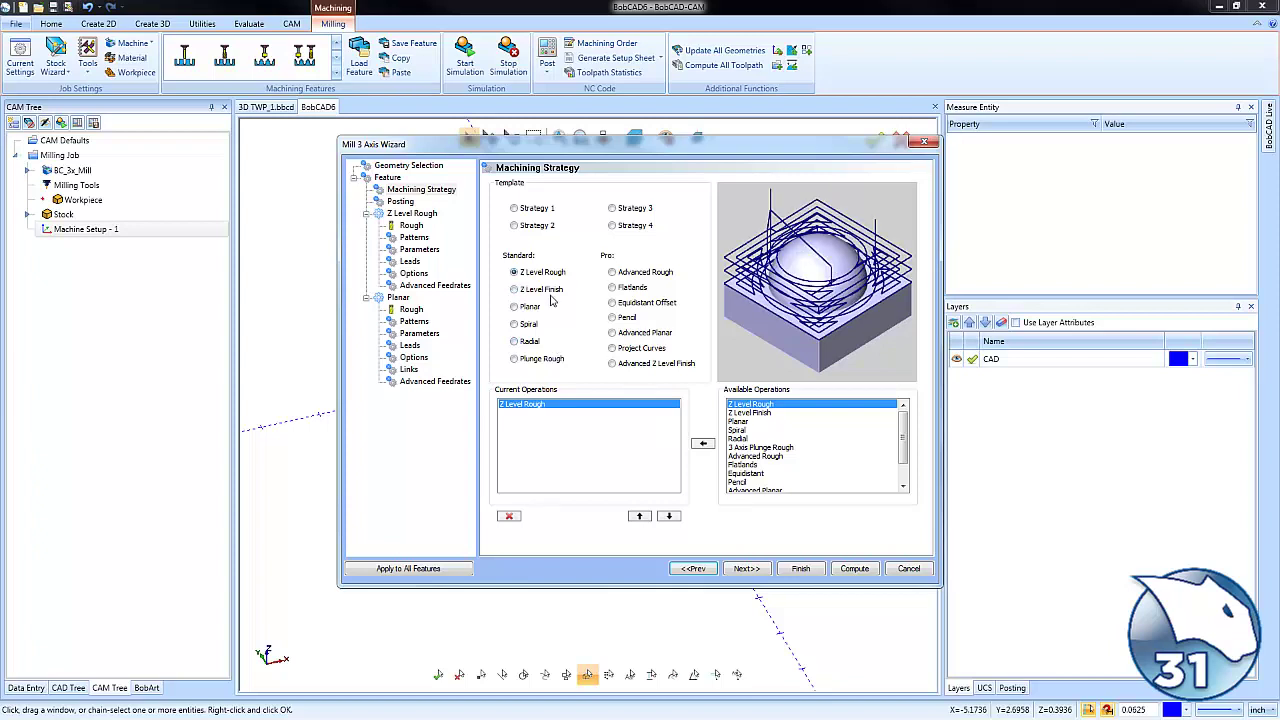
{"action": "left_click", "coordinate": [760, 413]}
{"action": "left_click", "coordinate": [703, 443]}
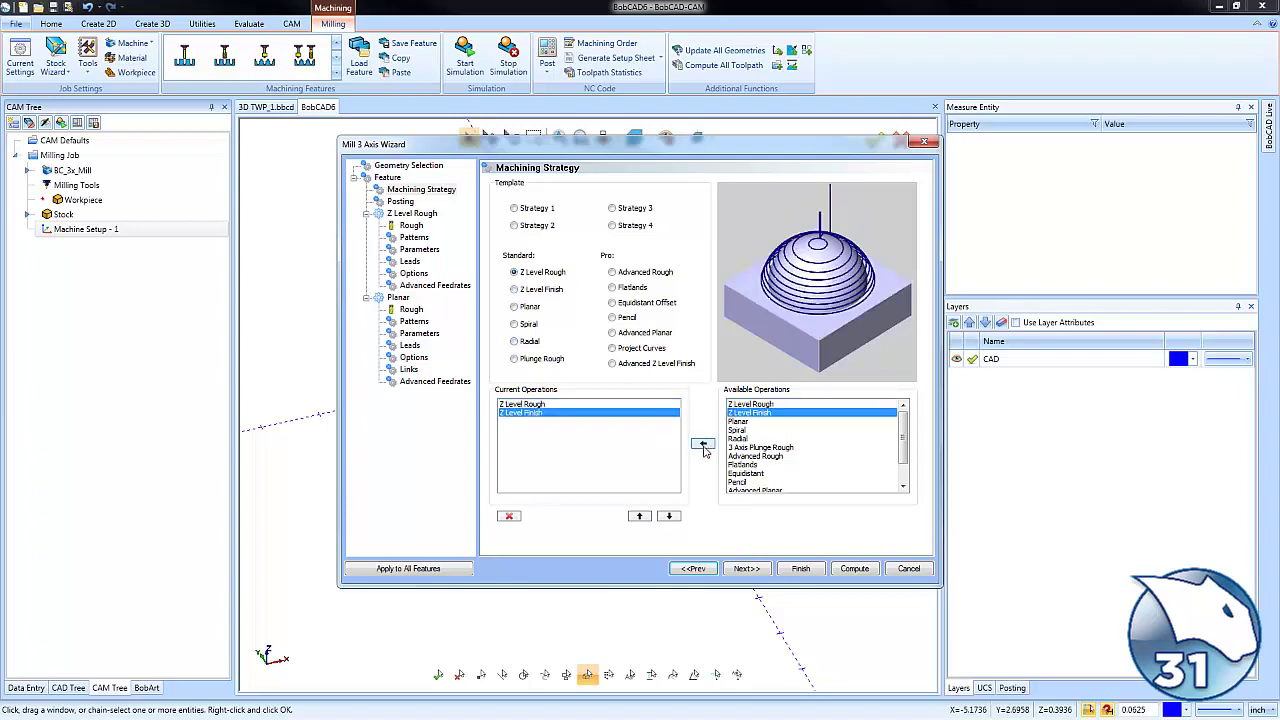
- Set the corner radius of the Z Level Rough tool to 0
{"action": "left_click", "coordinate": [746, 568]}
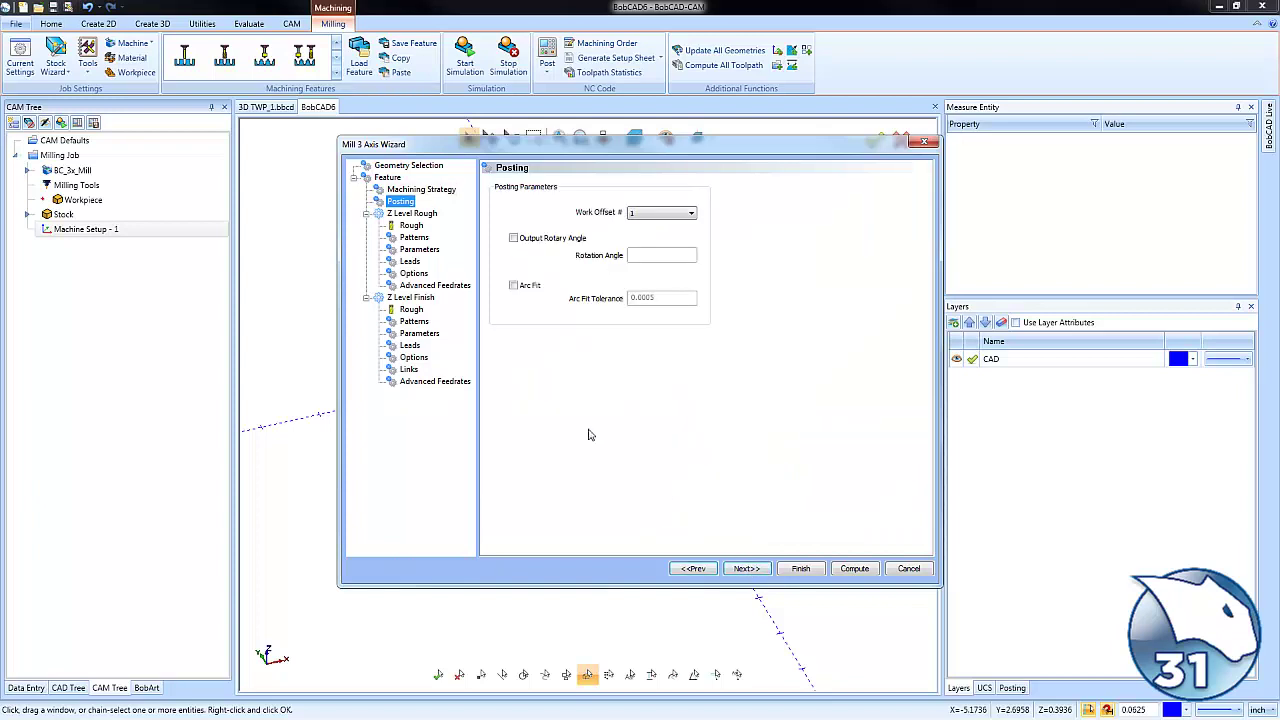
{"action": "left_click", "coordinate": [411, 225]}
{"action": "double_click", "coordinate": [668, 267]}
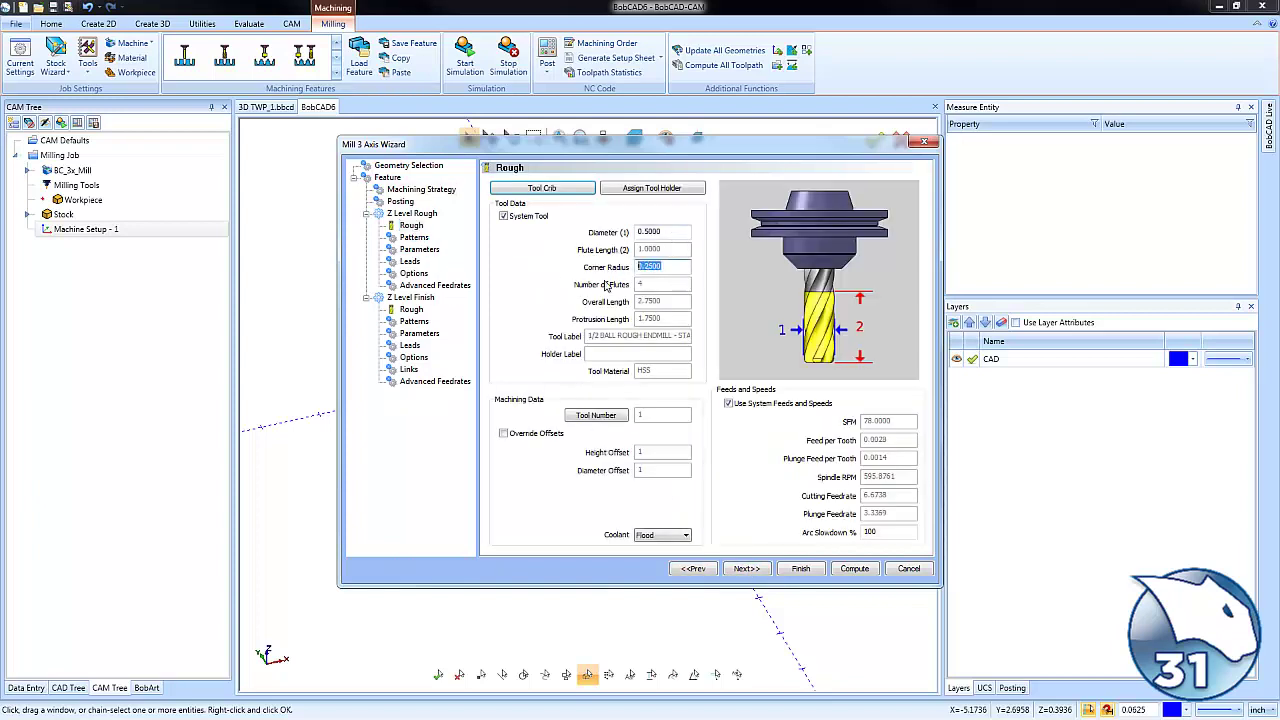
{"action": "type", "text": "0"}
- Set the Z Level Finish tool to a .25 diameter and a .06 corner radius
{"action": "left_click", "coordinate": [411, 309]}
{"action": "double_click", "coordinate": [658, 232]}
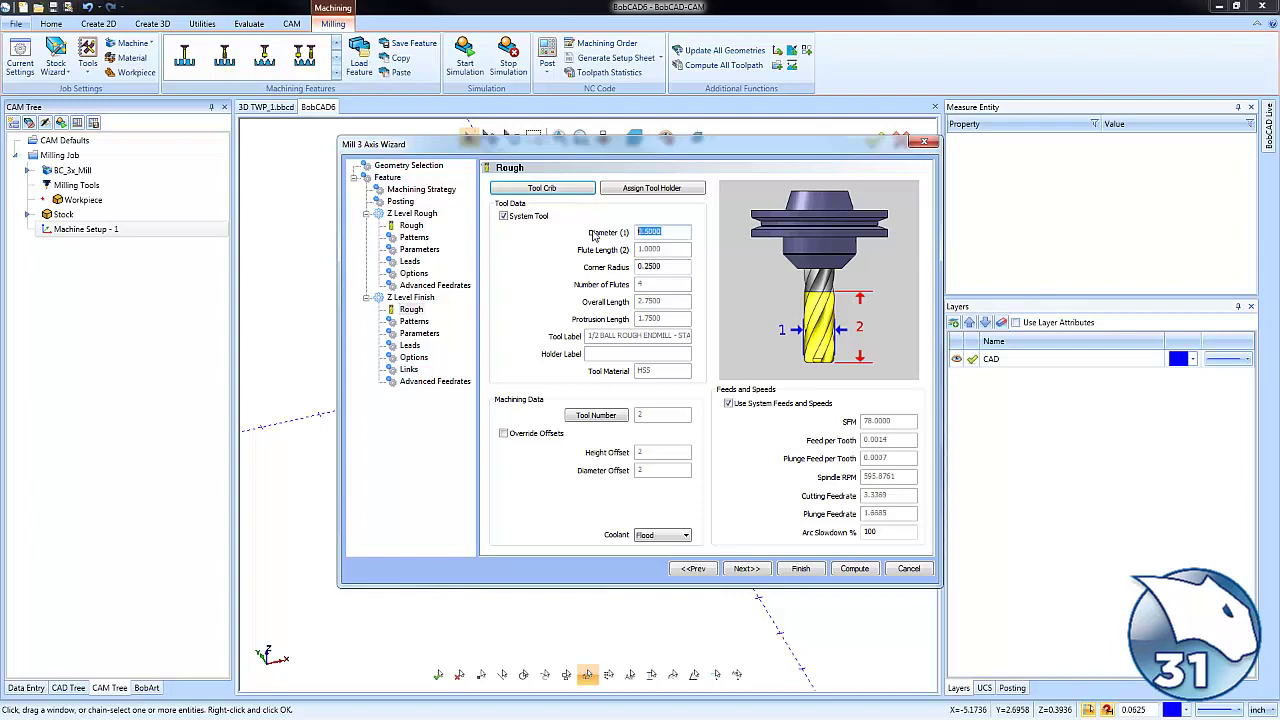
{"action": "type", "text": ".25"}
{"action": "key", "text": "Tab"}
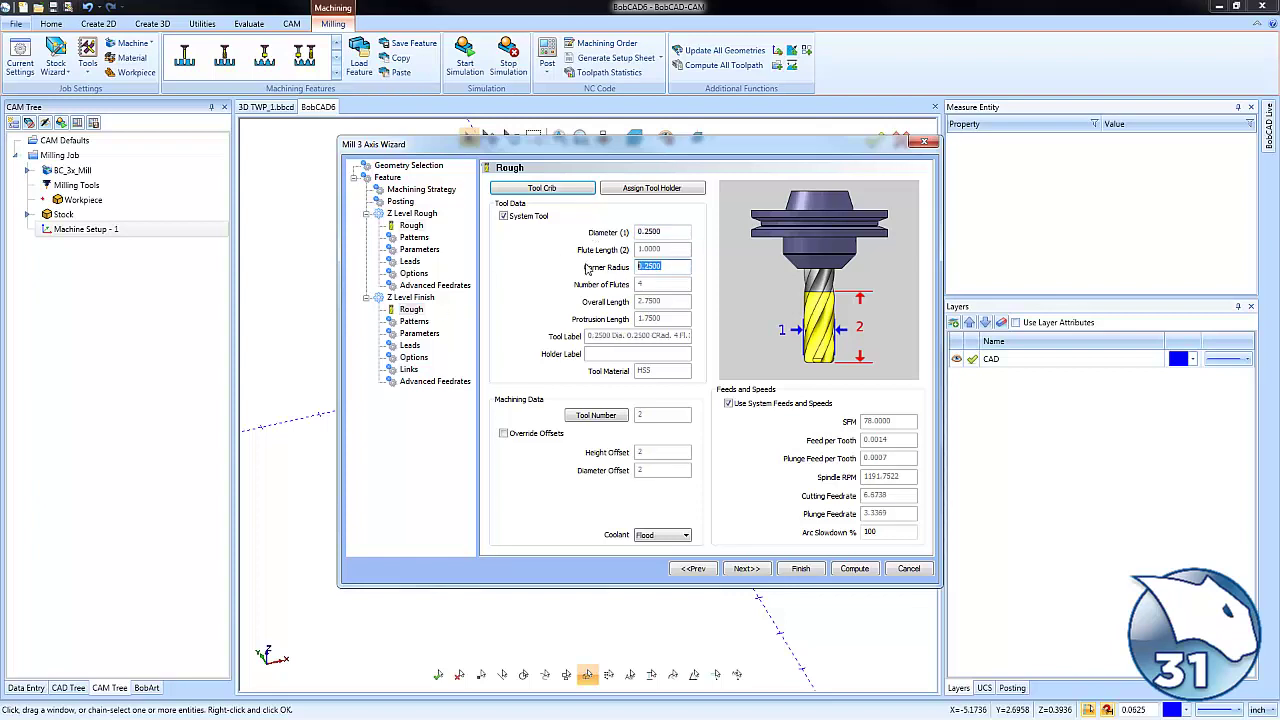
{"action": "type", "text": ".06"}
{"action": "key", "text": "Tab"}
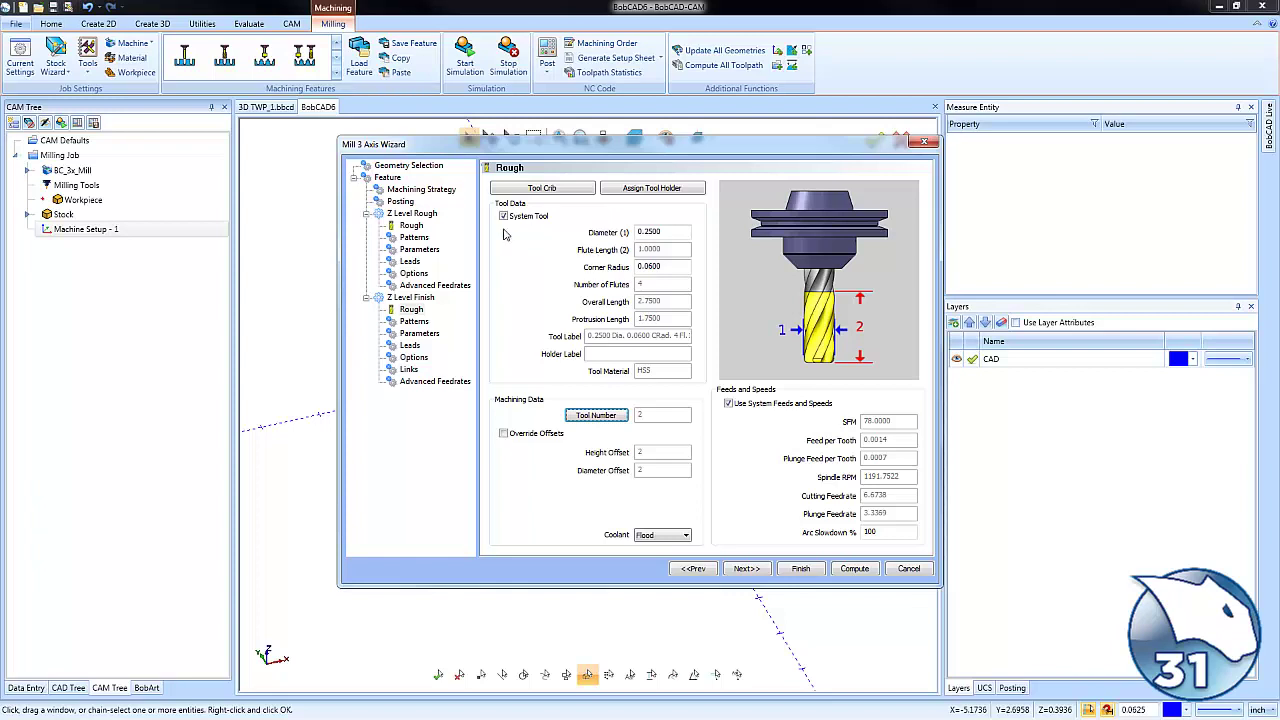
- Set the Z Level Rough cut pattern to Pocket Out, the depth of cut to .375/6 and the stepover to .125
{"action": "left_click", "coordinate": [414, 237]}
{"action": "left_click", "coordinate": [516, 224]}
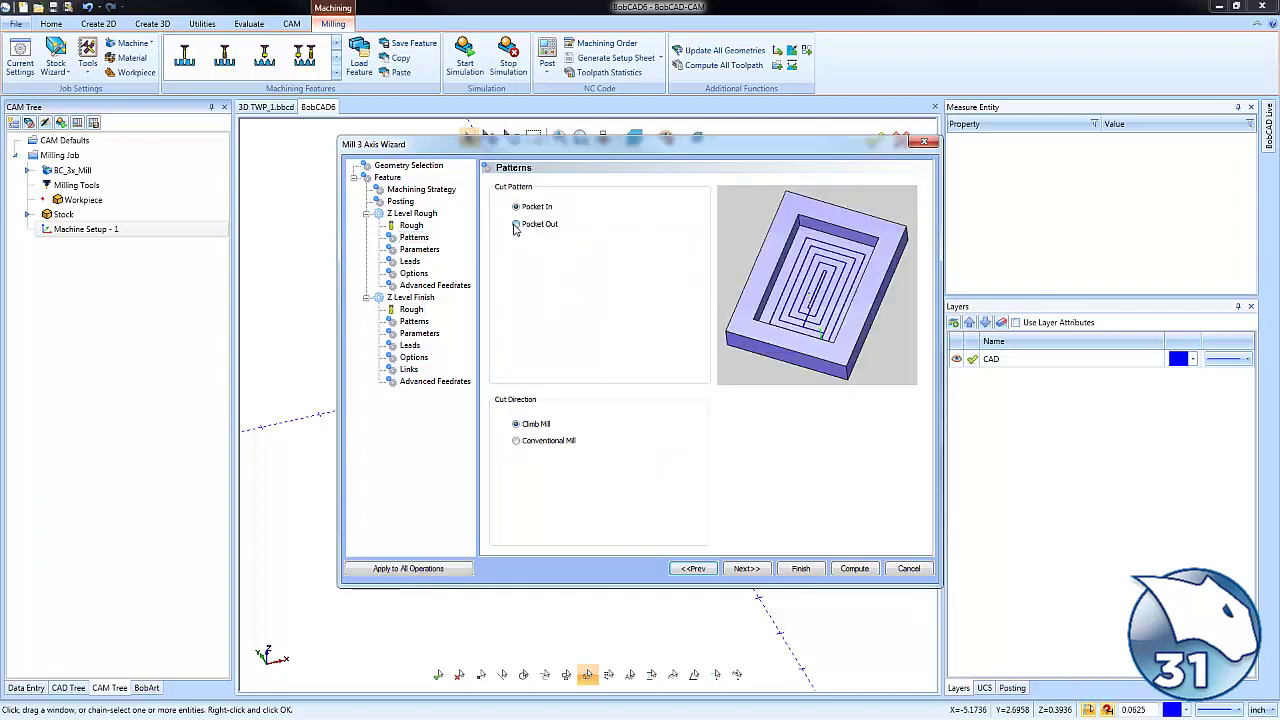
{"action": "left_click", "coordinate": [418, 250]}
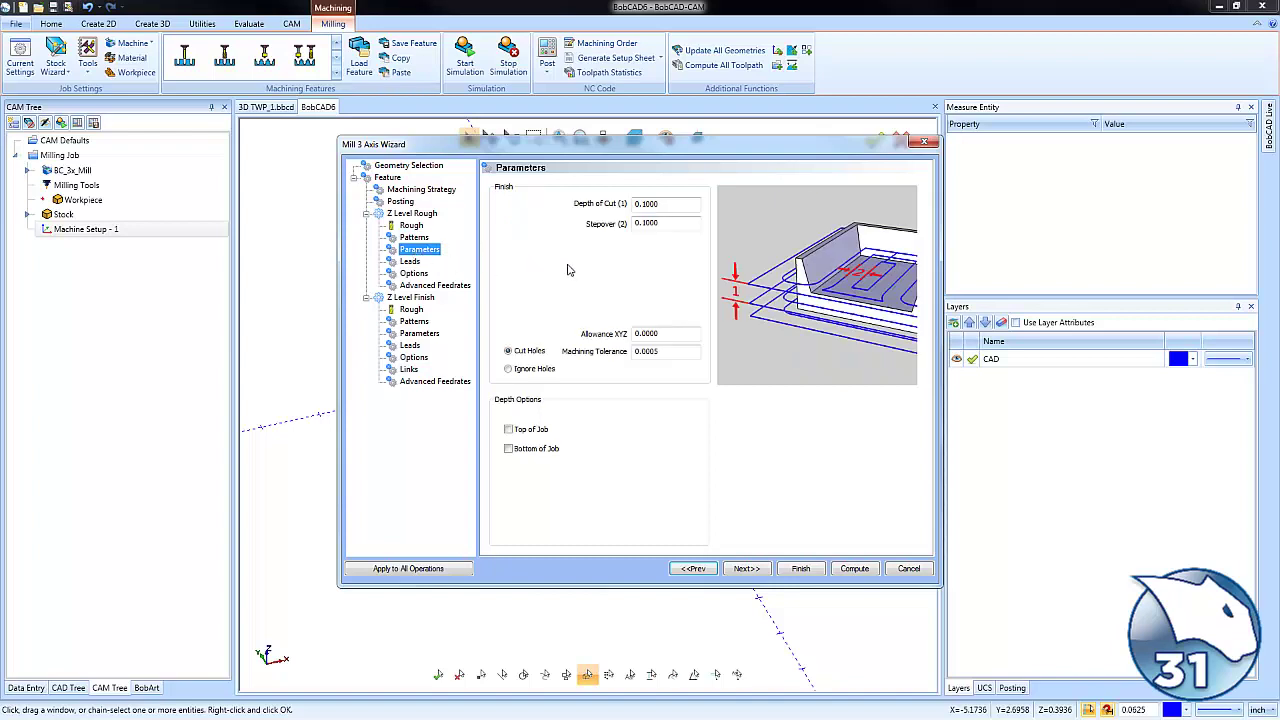
{"action": "left_click_drag", "start_coordinate": [671, 205], "coordinate": [576, 208]}
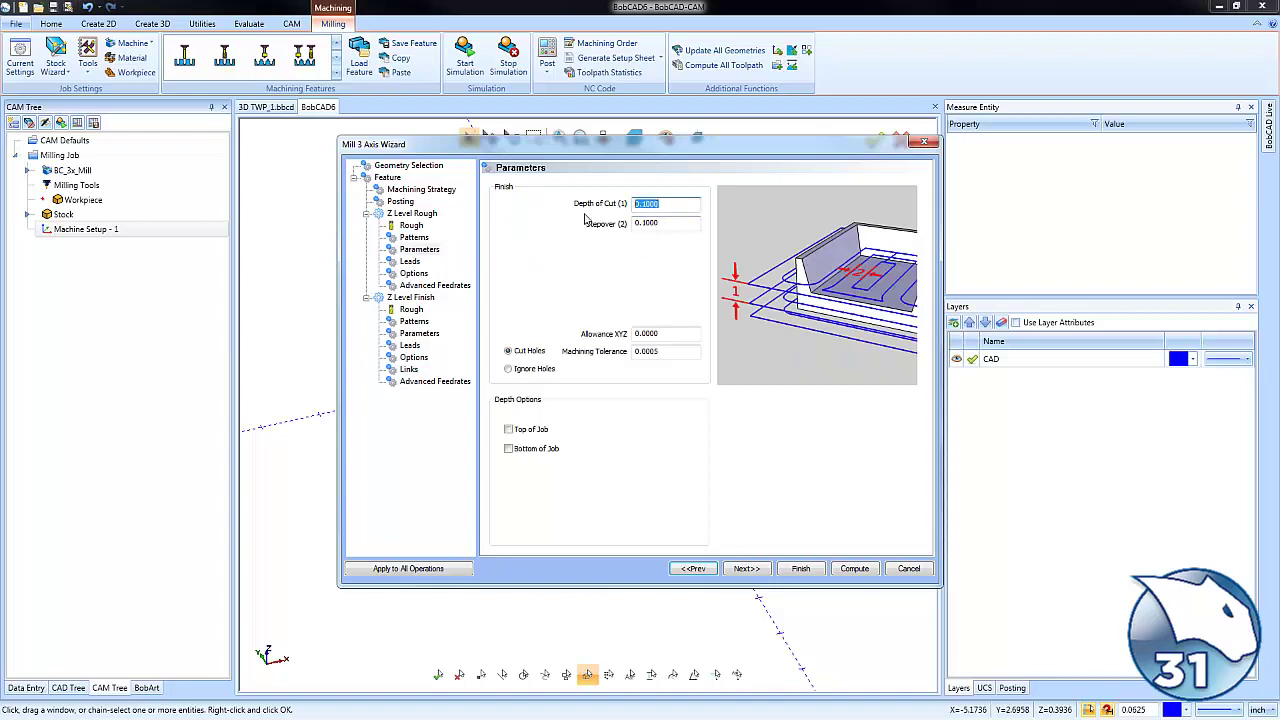
{"action": "type", "text": ".375/6"}
{"action": "key", "text": "Tab"}
{"action": "type", "text": ".125"}
{"action": "key", "text": "Tab"}
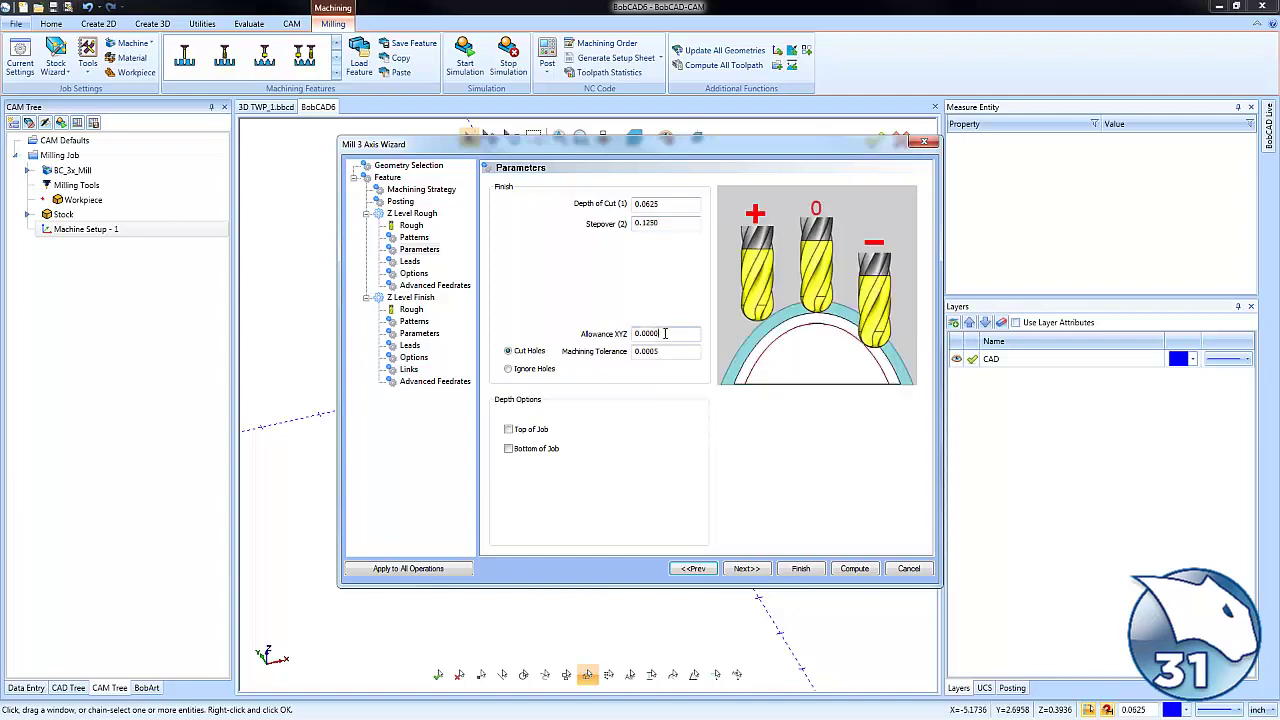
- Set the Z Level Rough XYZ allowance to .02 and enter a new machining tolerance
{"action": "type", "text": ".02"}
{"action": "key", "text": "Tab"}
{"action": "type", "text": ".00"}
- Set the Z Level Finish depth of cut to .375/15
{"action": "left_click", "coordinate": [411, 309]}
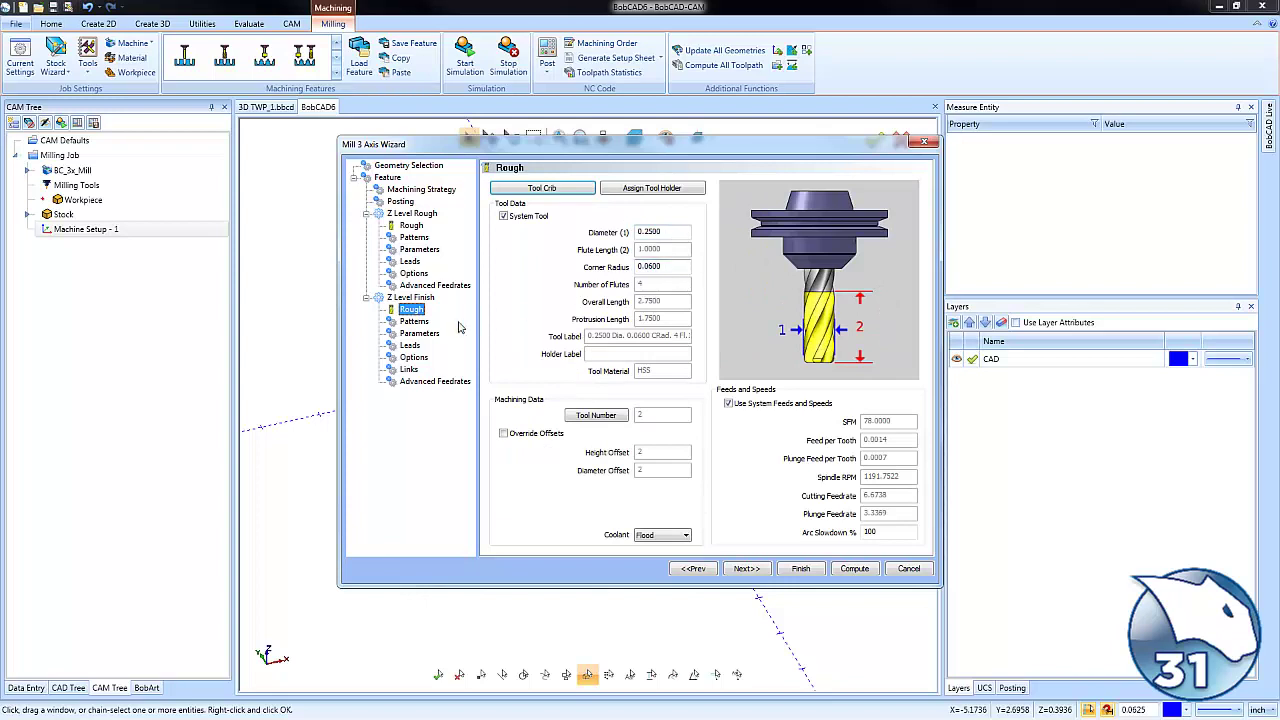
{"action": "left_click", "coordinate": [414, 321]}
{"action": "left_click", "coordinate": [419, 333]}
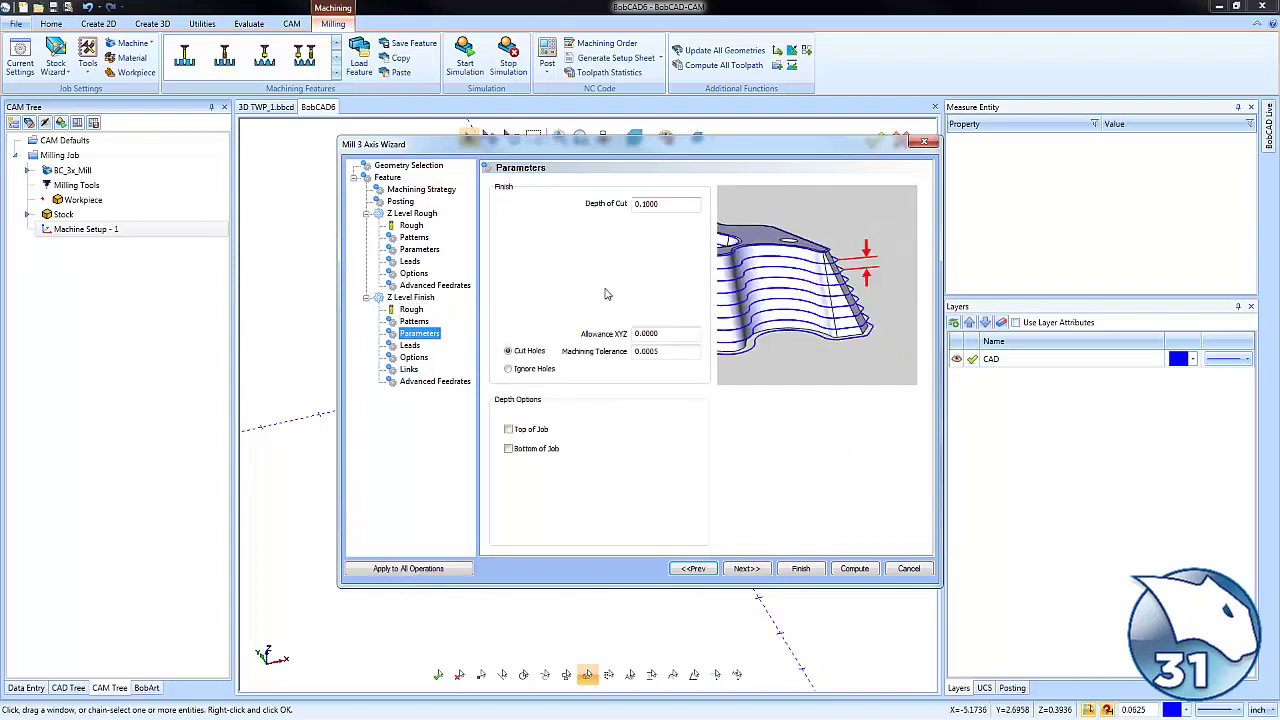
{"action": "double_click", "coordinate": [660, 203]}
{"action": "type", "text": ".375/15"}
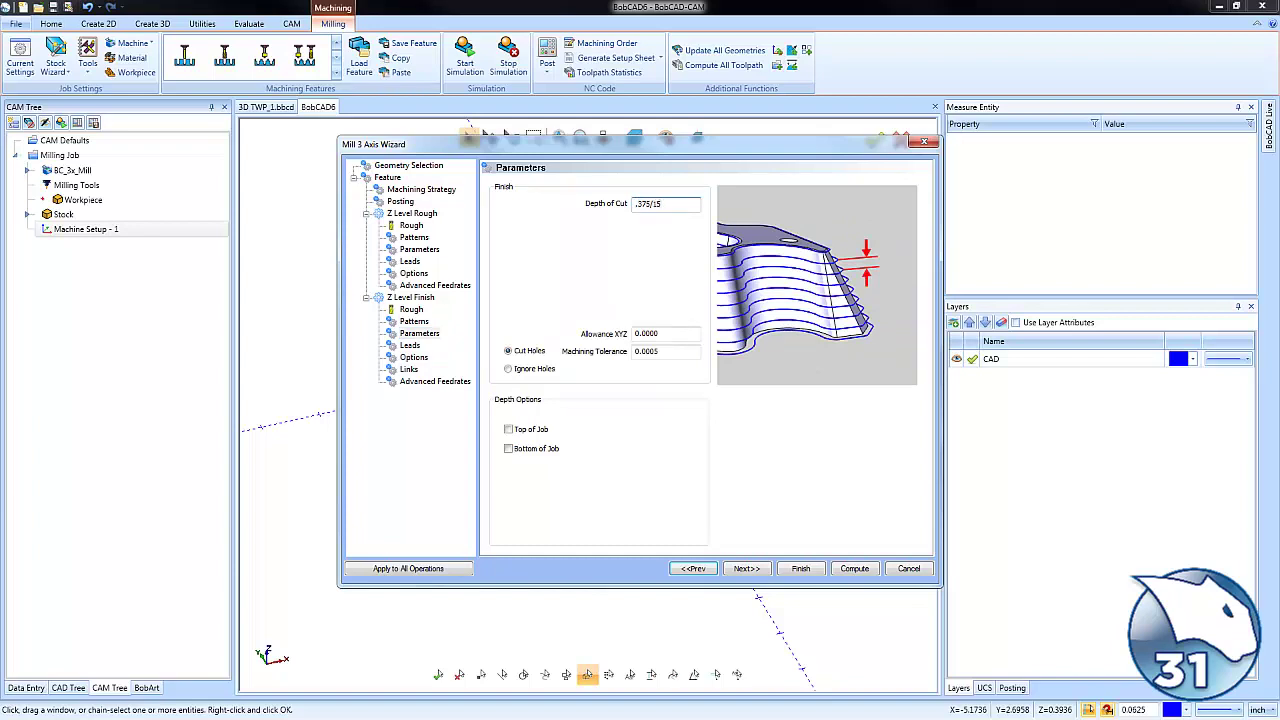
- Set the Z Level Finish machining tolerance to .001
{"action": "key", "text": "Tab"}
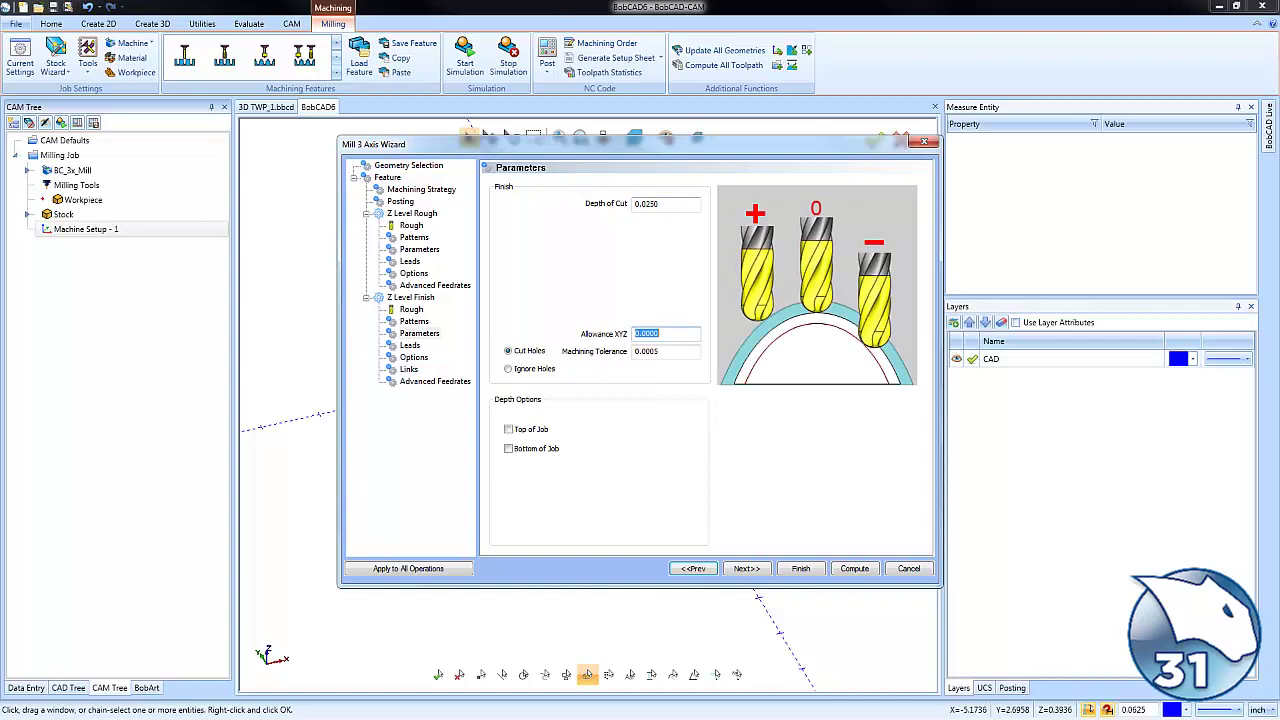
{"action": "key", "text": "Tab"}
{"action": "type", "text": "."}
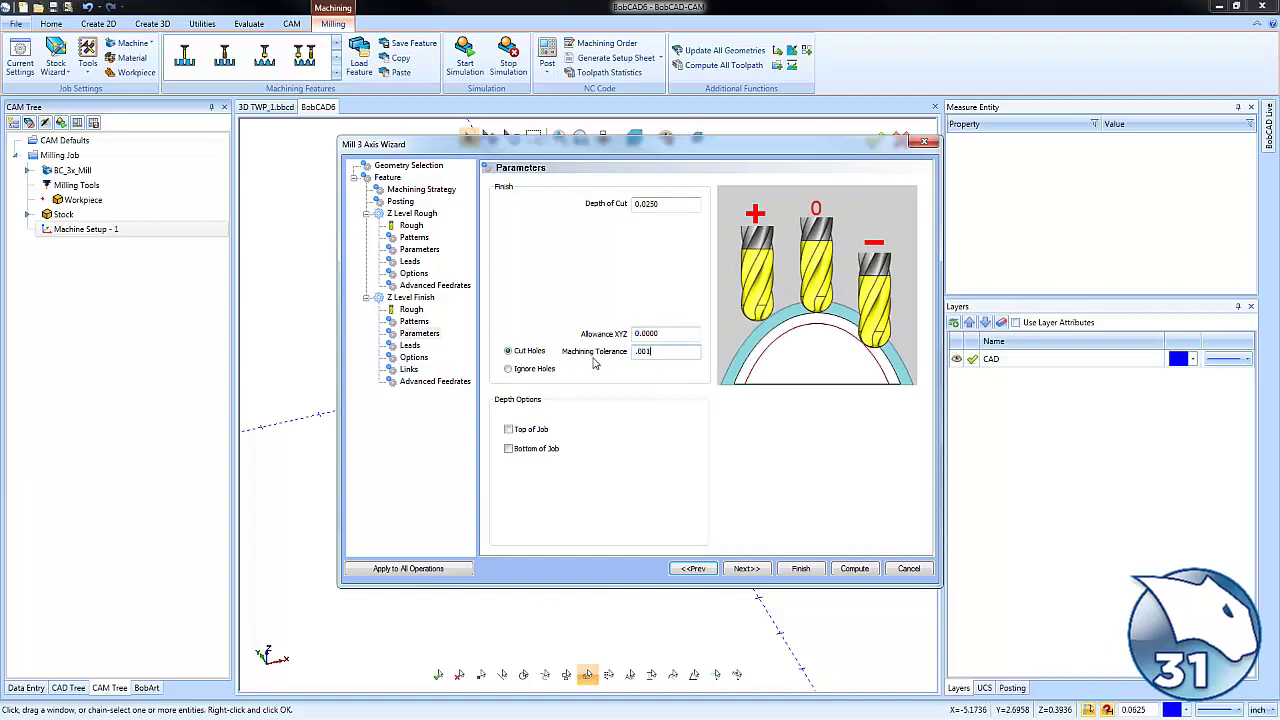
- Give the Z Level Finish operation a circular lead-in and compute the 3-axis feature's toolpaths
{"action": "left_click", "coordinate": [410, 345]}
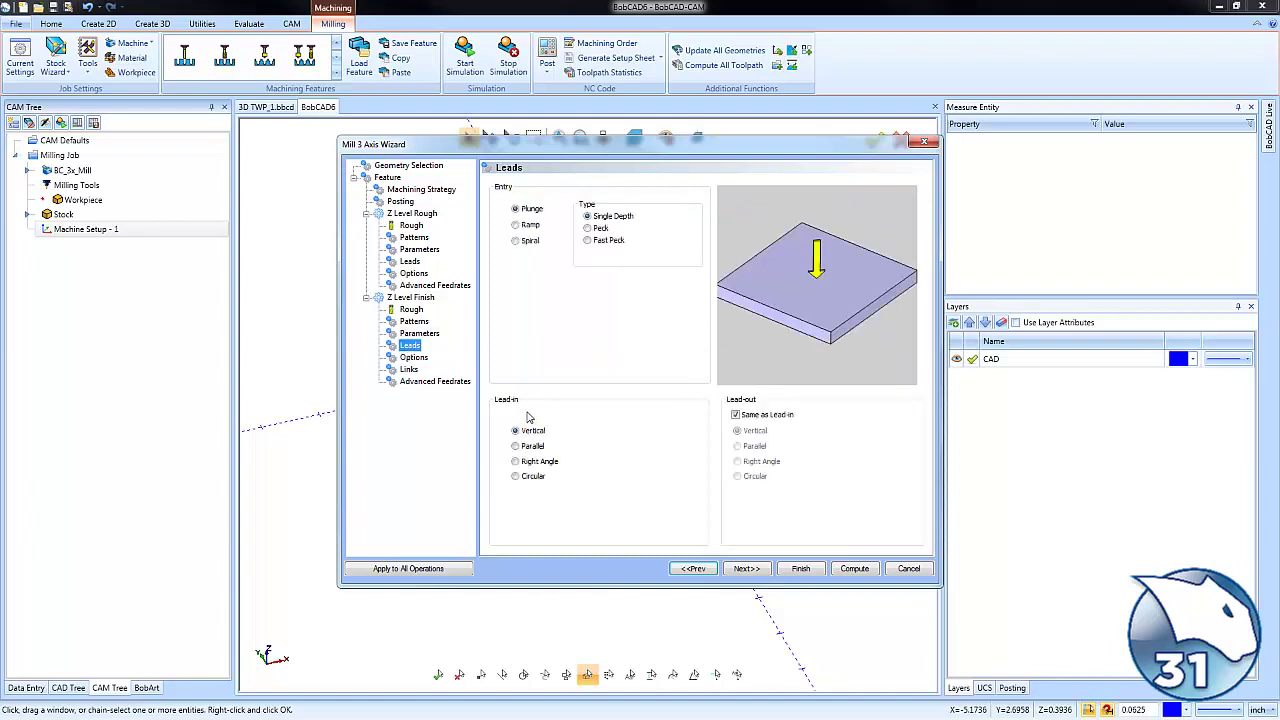
{"action": "left_click", "coordinate": [516, 476]}
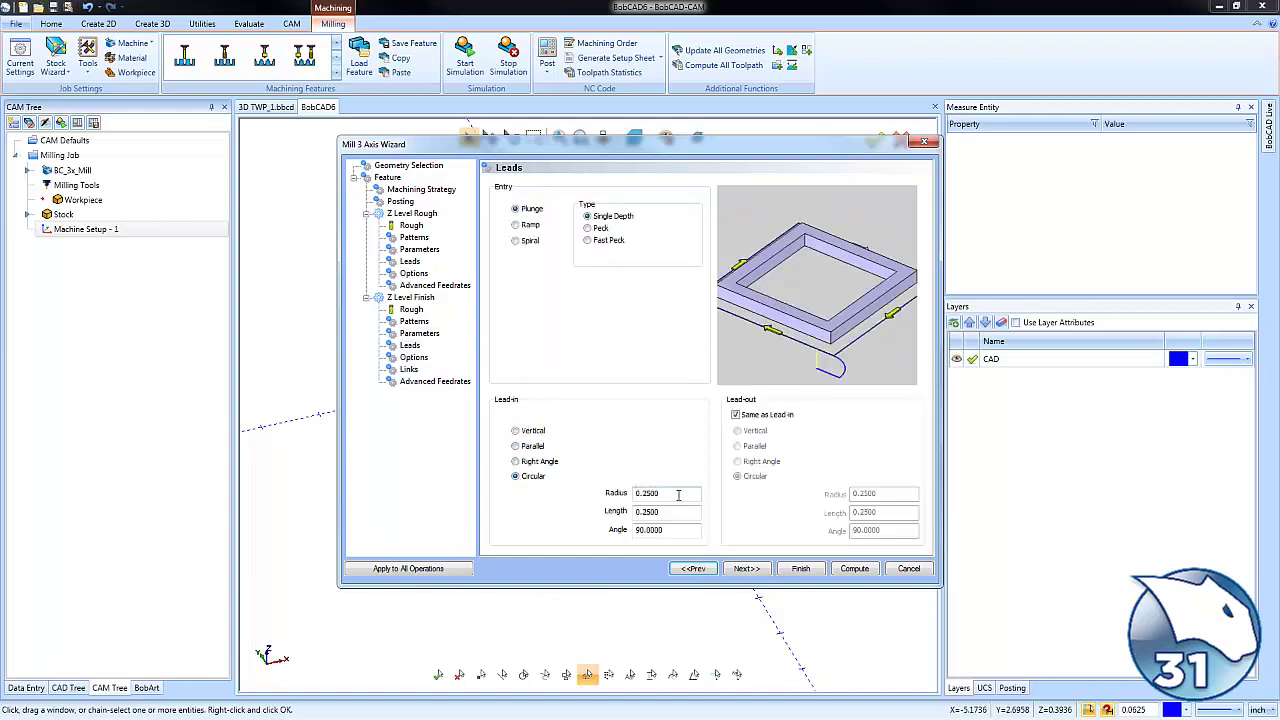
{"action": "left_click", "coordinate": [840, 570]}
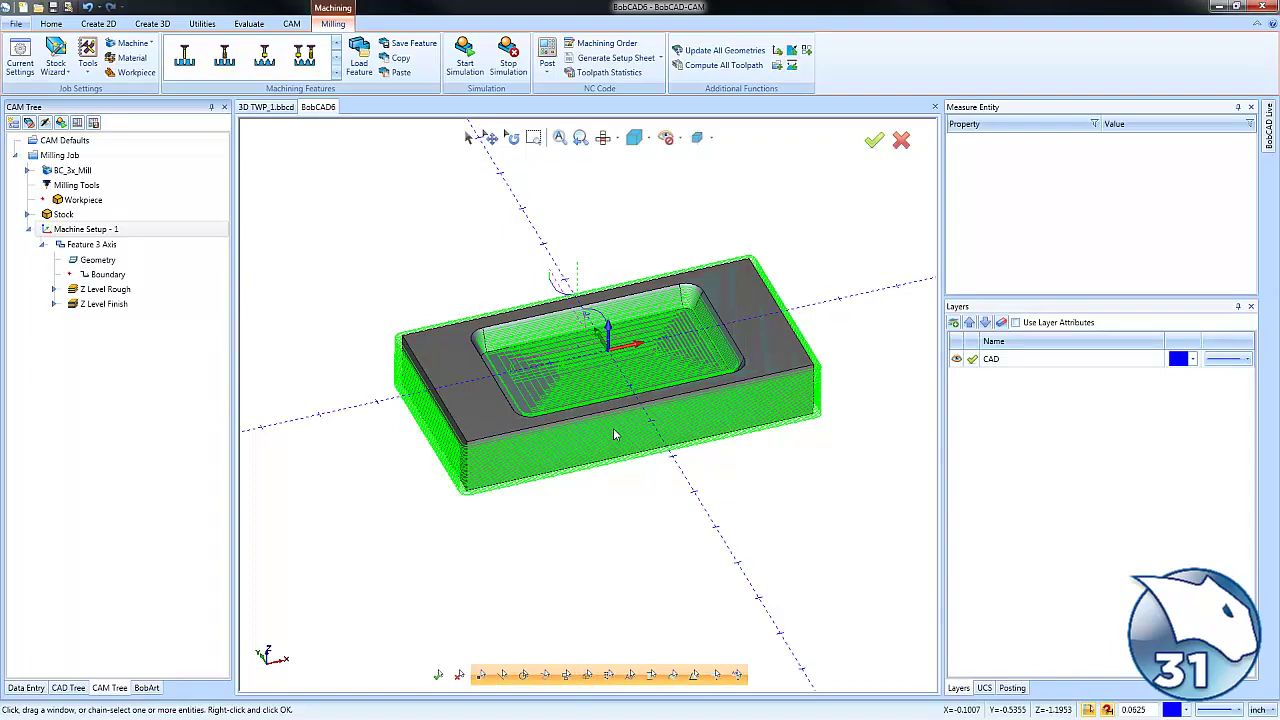
- Reselect the 3-axis feature's boundary as the loop of edges around the pocket's top rim
{"action": "middle_click_drag", "start_coordinate": [615, 434], "coordinate": [641, 484]}
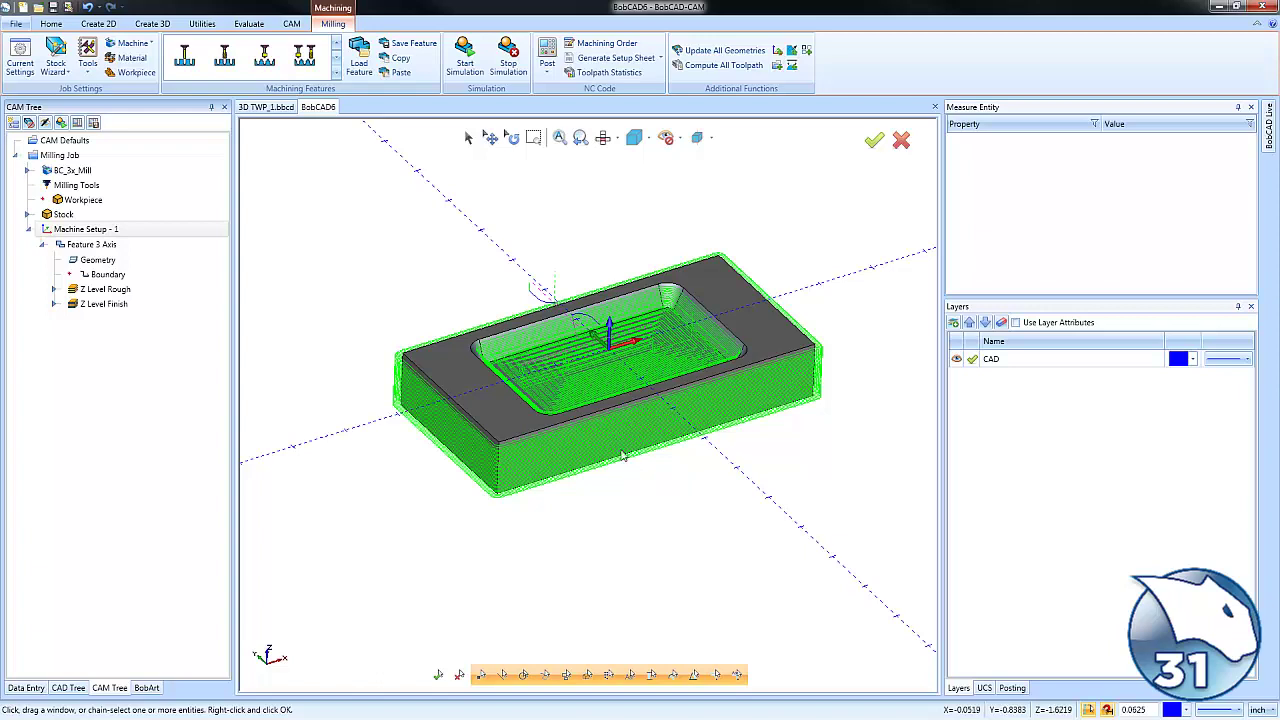
{"action": "right_click", "coordinate": [112, 276]}
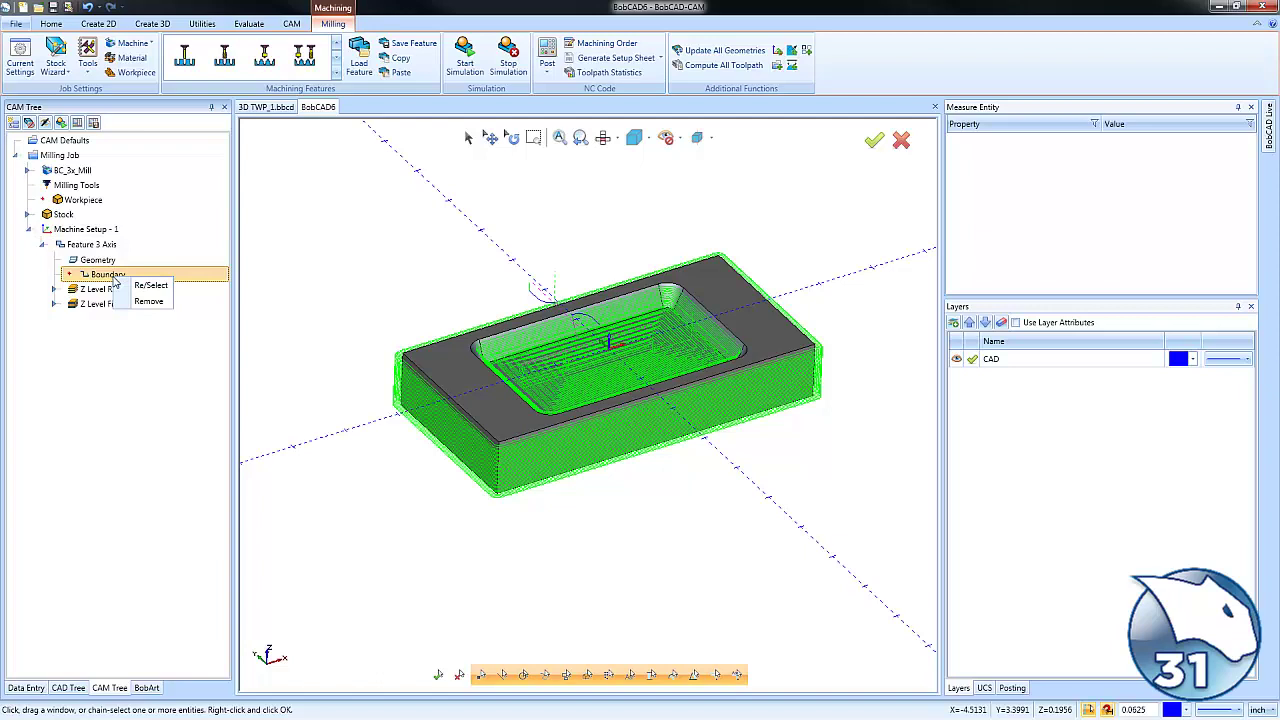
{"action": "left_click", "coordinate": [151, 286]}
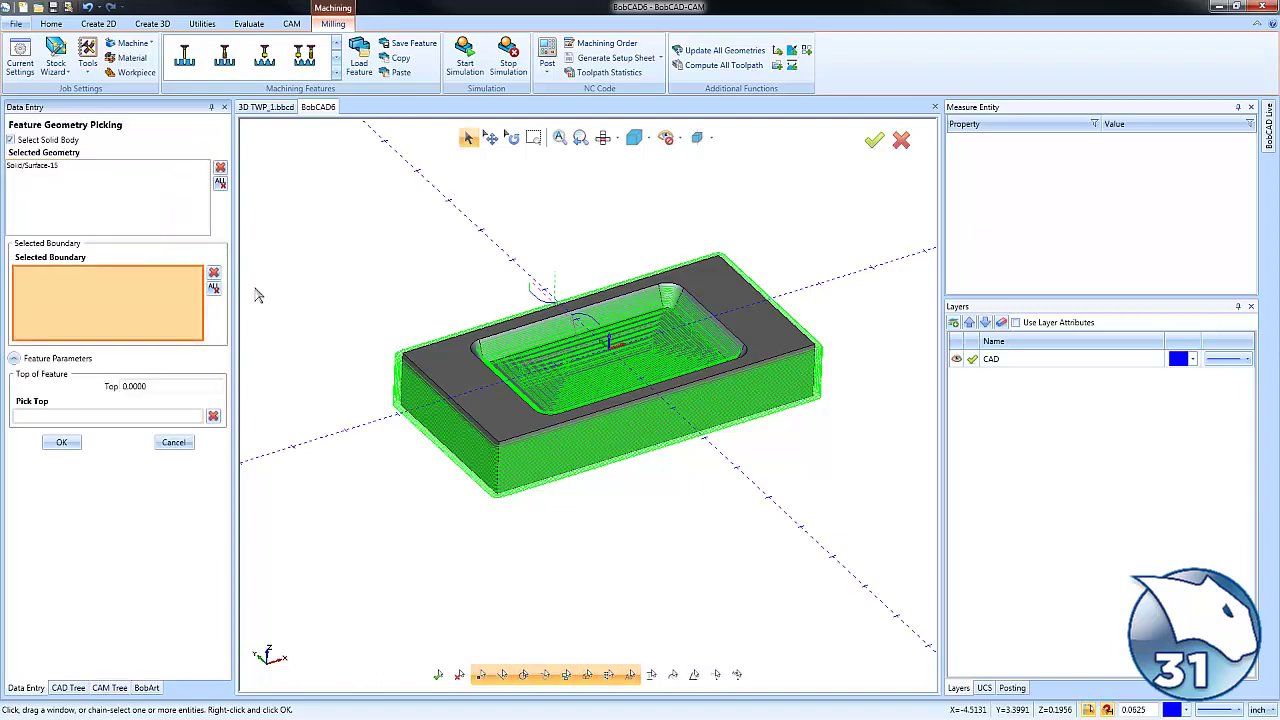
{"action": "right_click", "coordinate": [520, 334]}
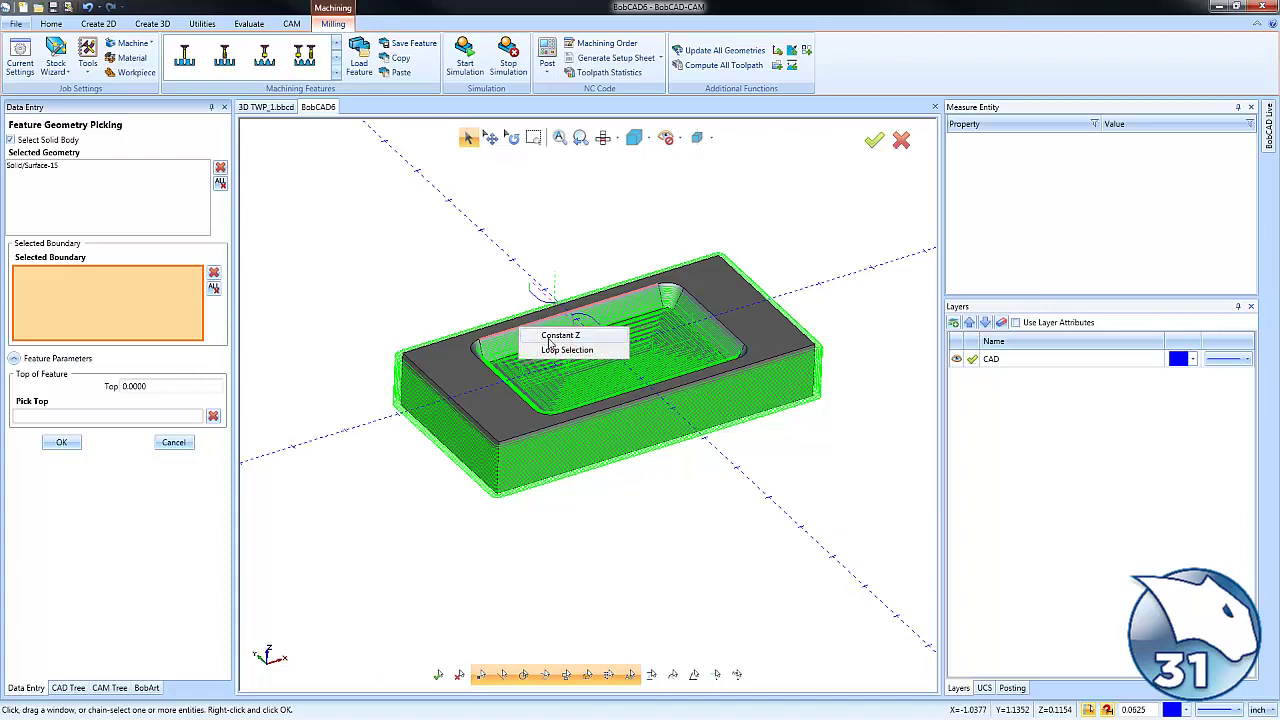
{"action": "left_click", "coordinate": [545, 349]}
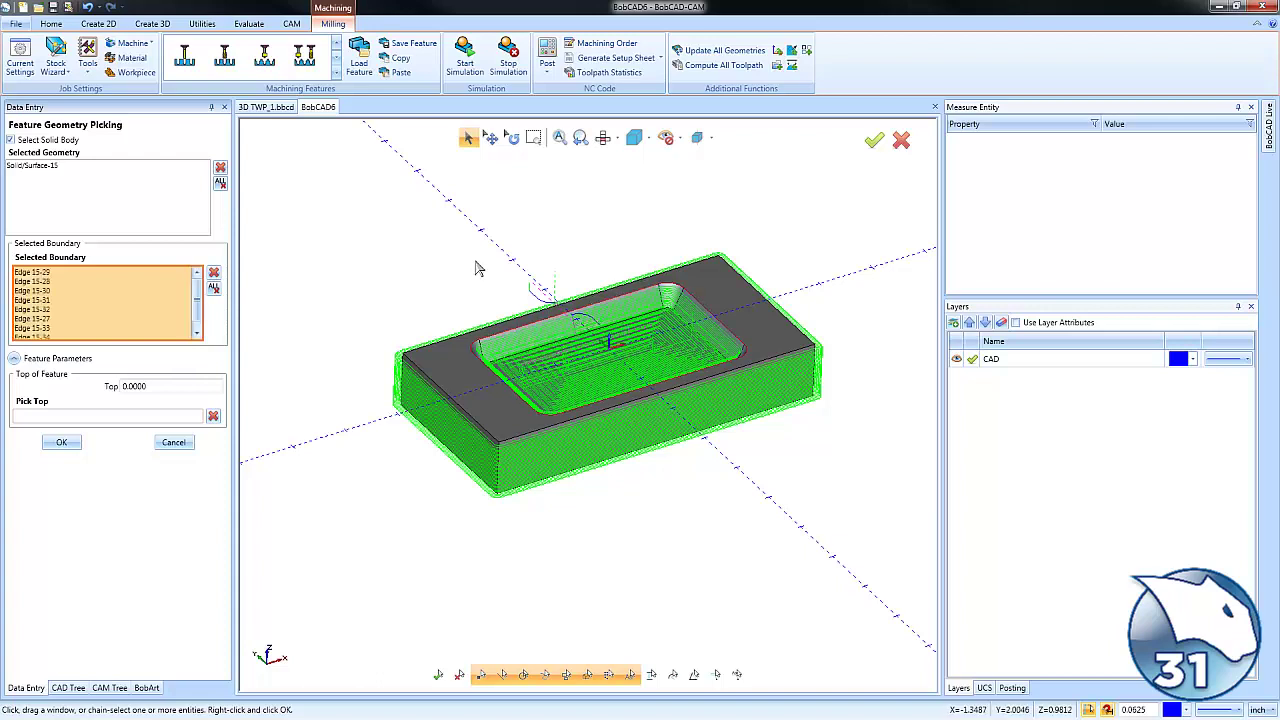
{"action": "left_click", "coordinate": [63, 443]}
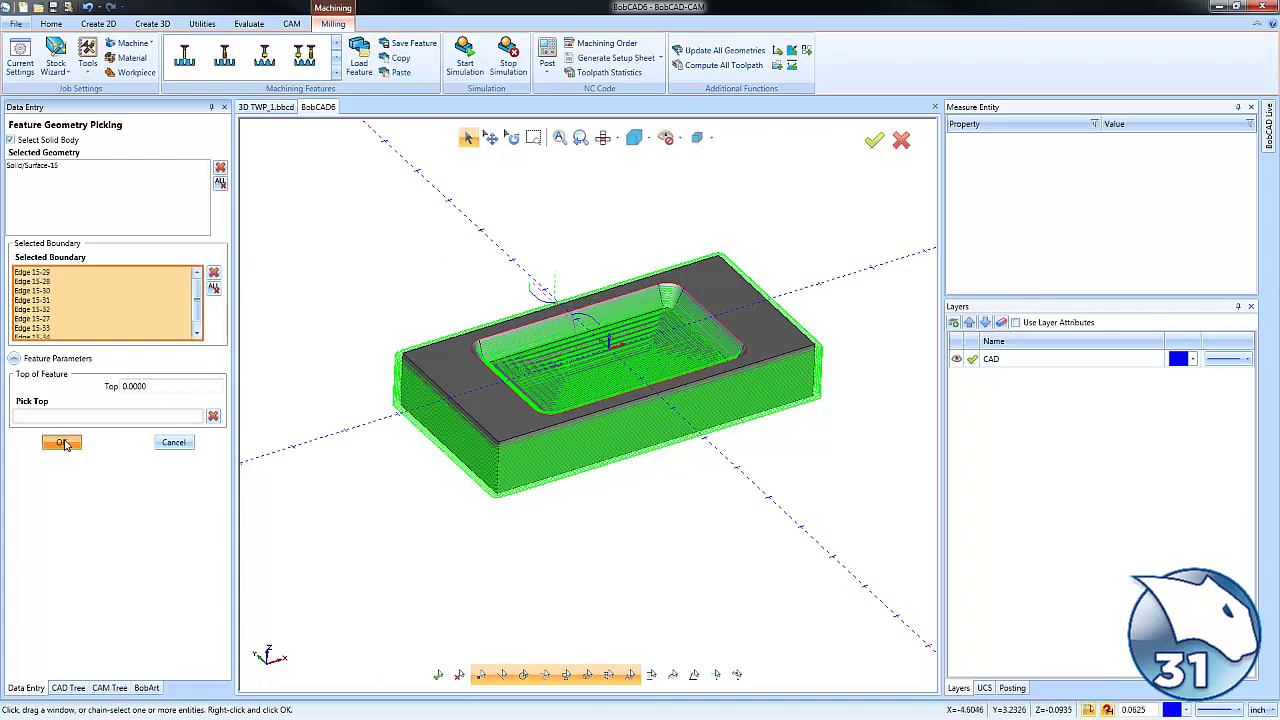
- Recompute the Z Level Rough and Z Level Finish toolpaths within the new boundary
{"action": "right_click", "coordinate": [114, 289]}
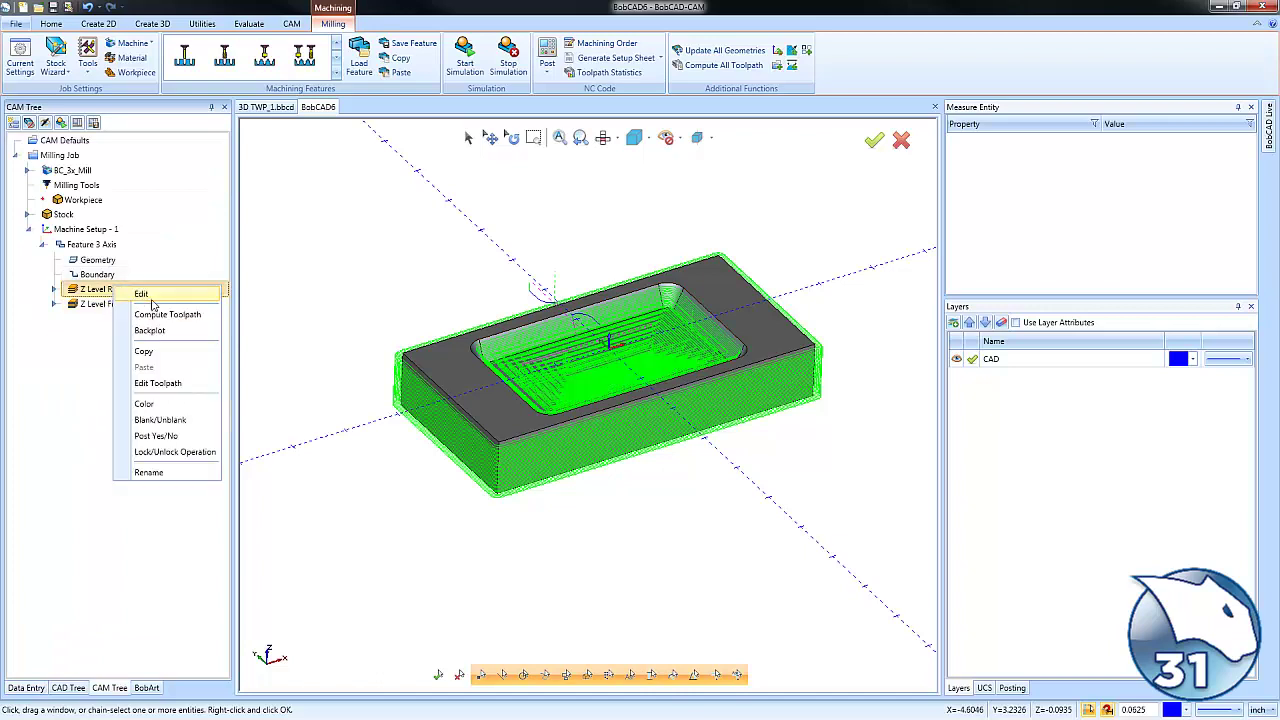
{"action": "left_click", "coordinate": [170, 316]}
{"action": "left_click", "coordinate": [110, 304]}
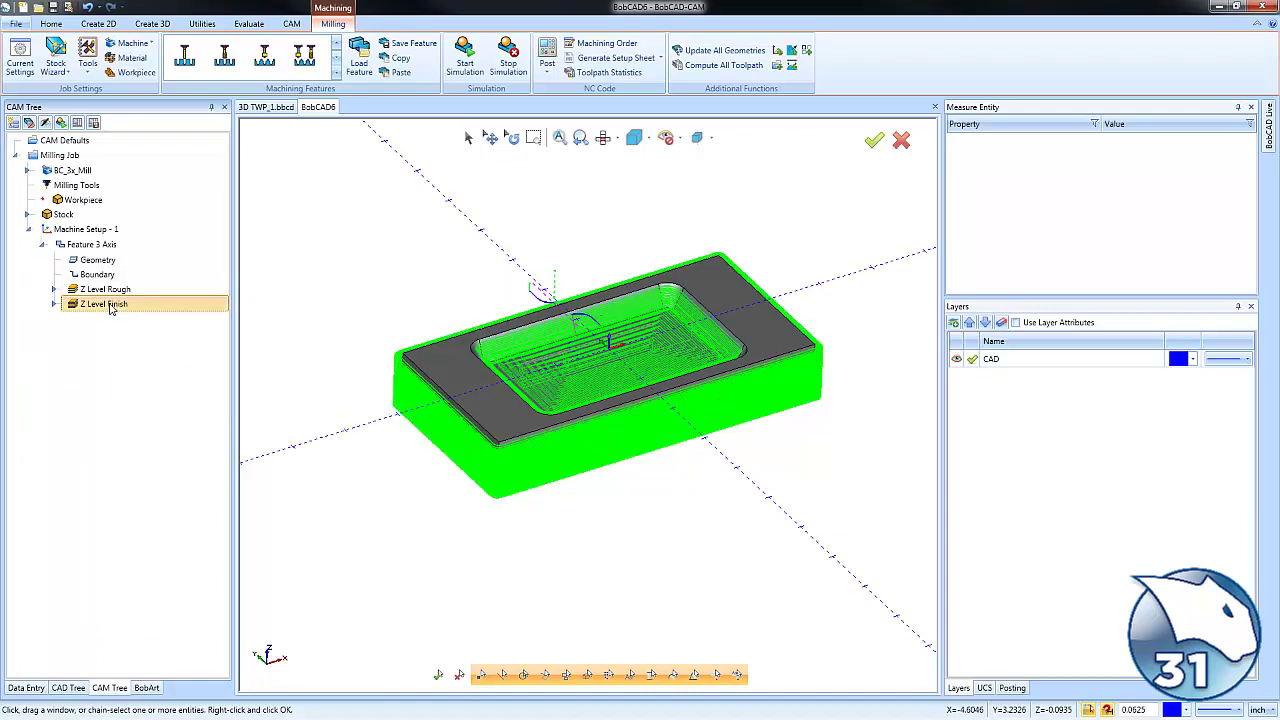
{"action": "right_click", "coordinate": [110, 306]}
{"action": "left_click", "coordinate": [160, 332]}
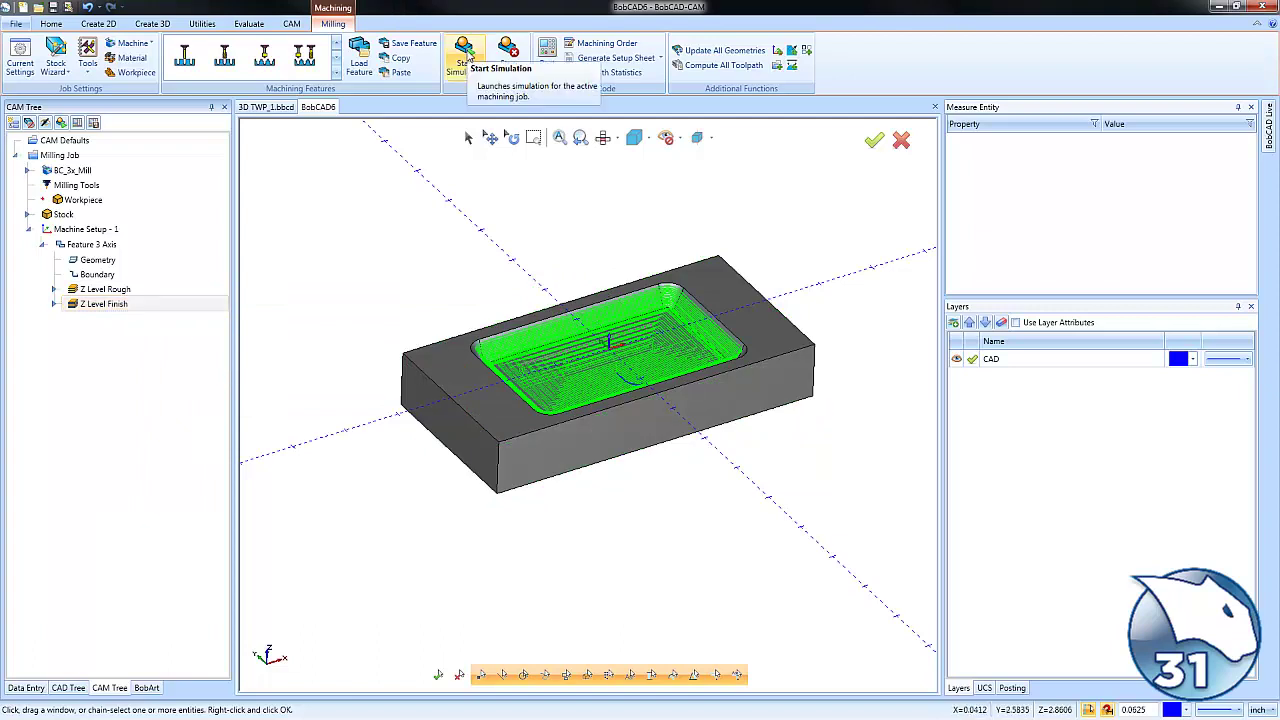
- Set the Z value of work offset 1 in Machine Setup - 1 to 1
{"action": "left_click", "coordinate": [466, 56]}
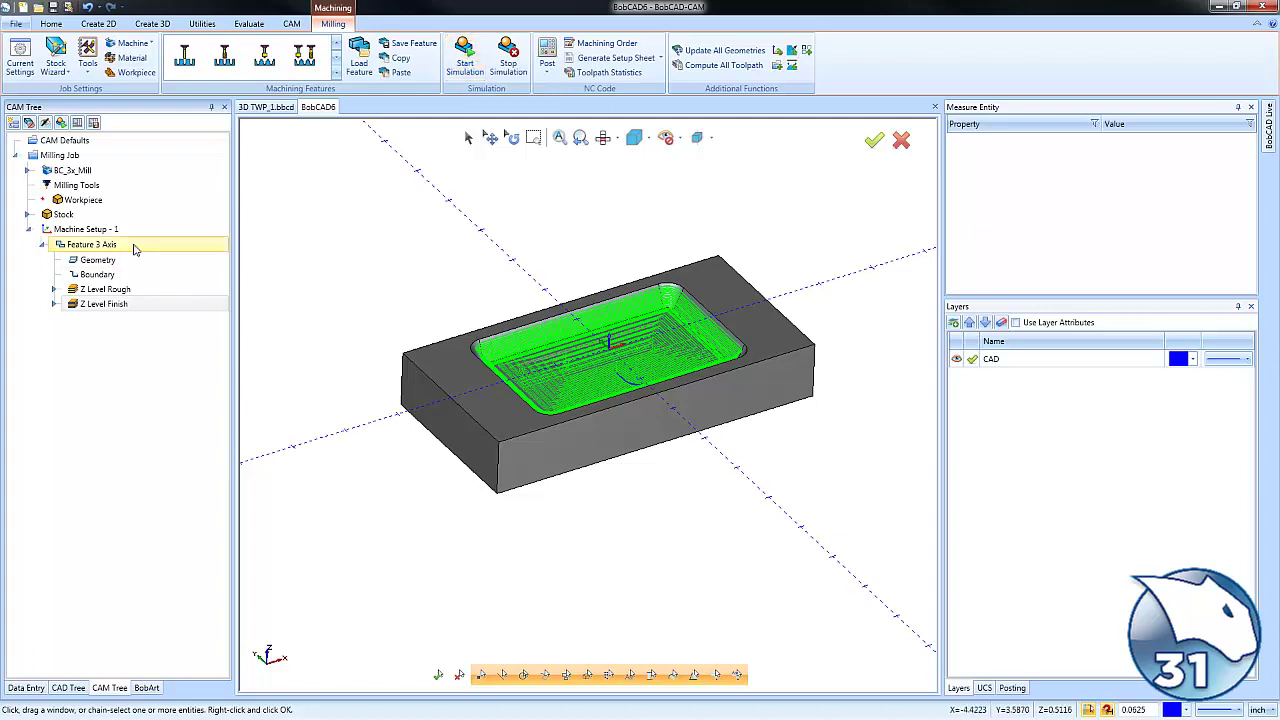
{"action": "right_click", "coordinate": [102, 231]}
{"action": "left_click", "coordinate": [130, 241]}
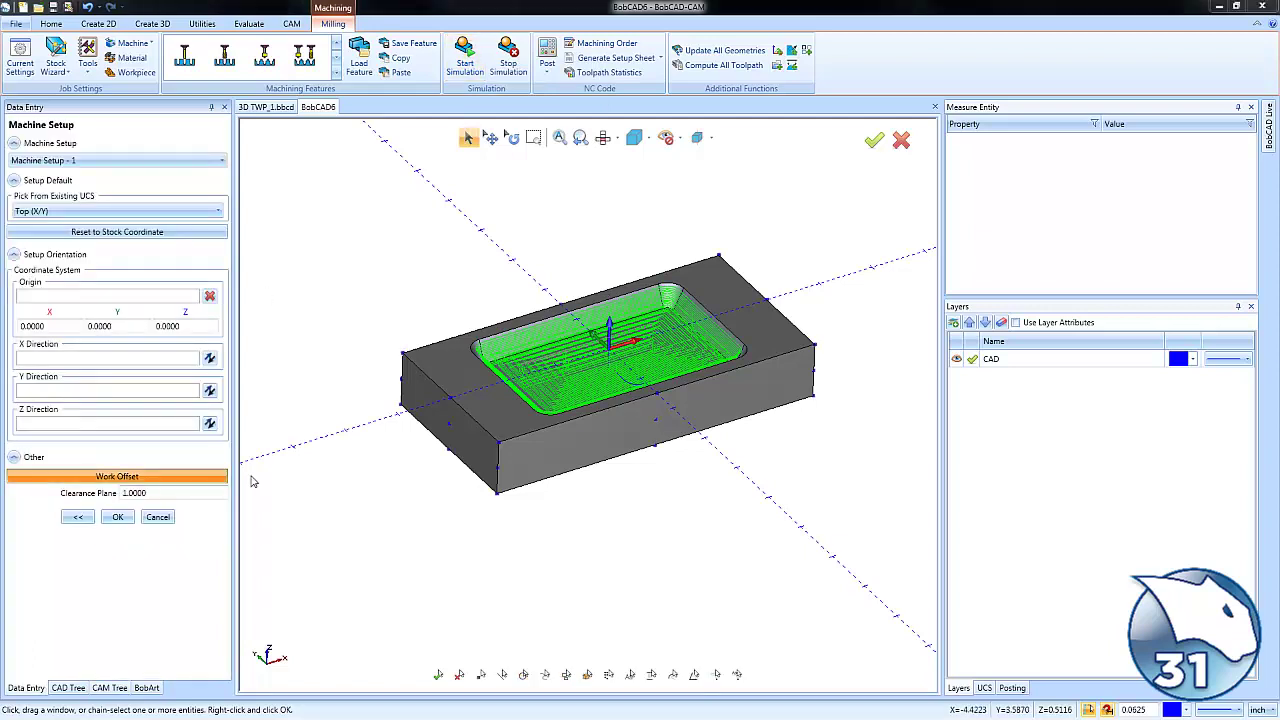
{"action": "left_click", "coordinate": [117, 476]}
{"action": "double_click", "coordinate": [695, 364]}
{"action": "type", "text": "1"}
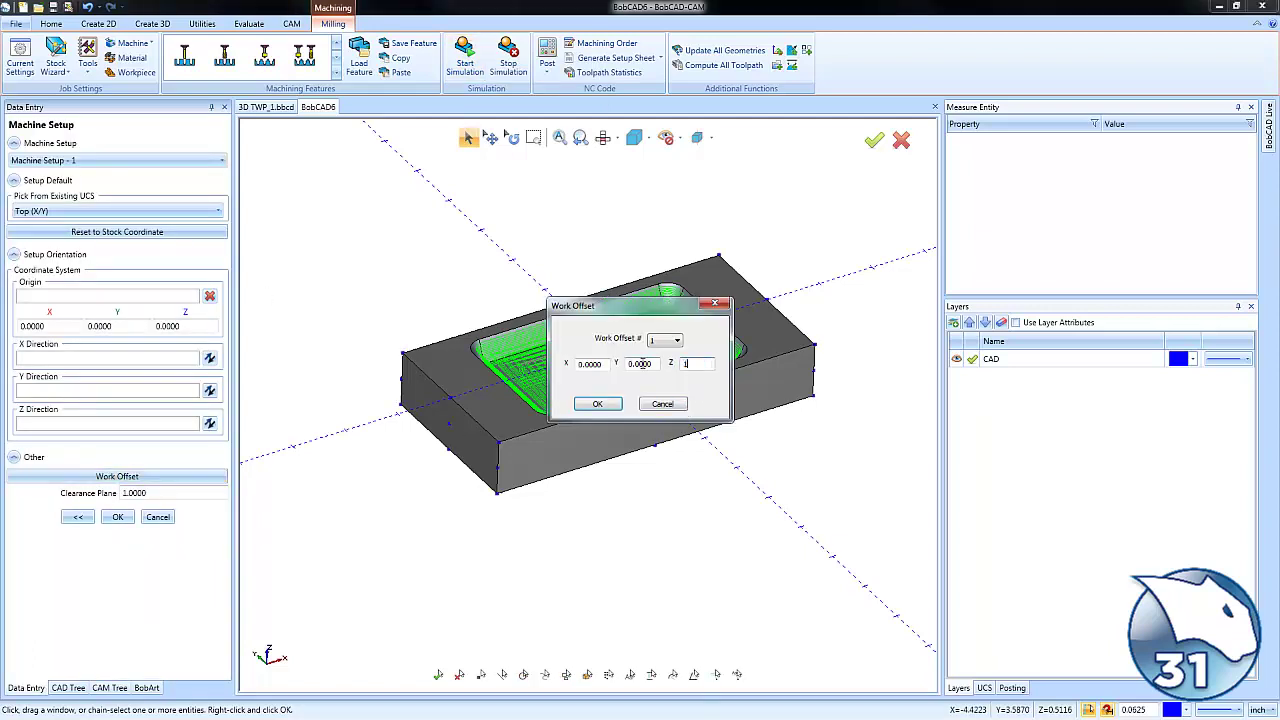
{"action": "left_click", "coordinate": [603, 412]}
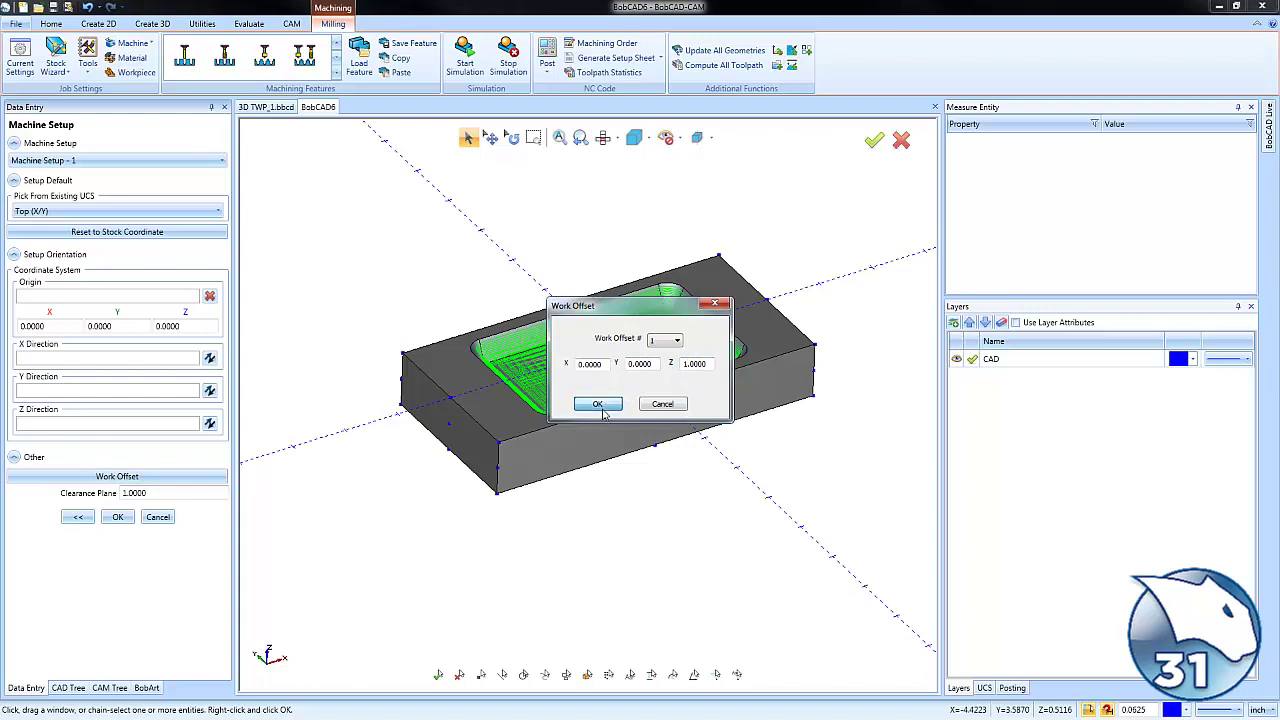
{"action": "left_click", "coordinate": [117, 517]}
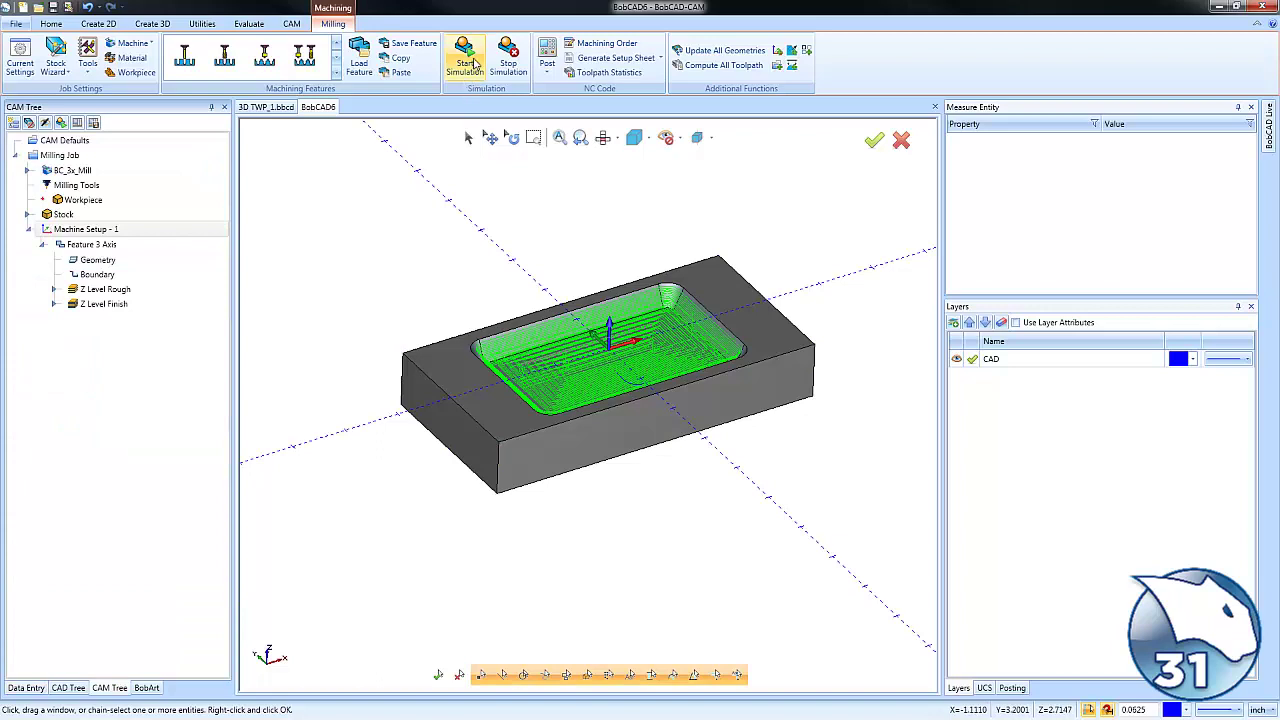
- Launch the machining simulation and enable the section plane in the advanced CutSim parameters to cut the stock open
{"action": "left_click", "coordinate": [476, 62]}
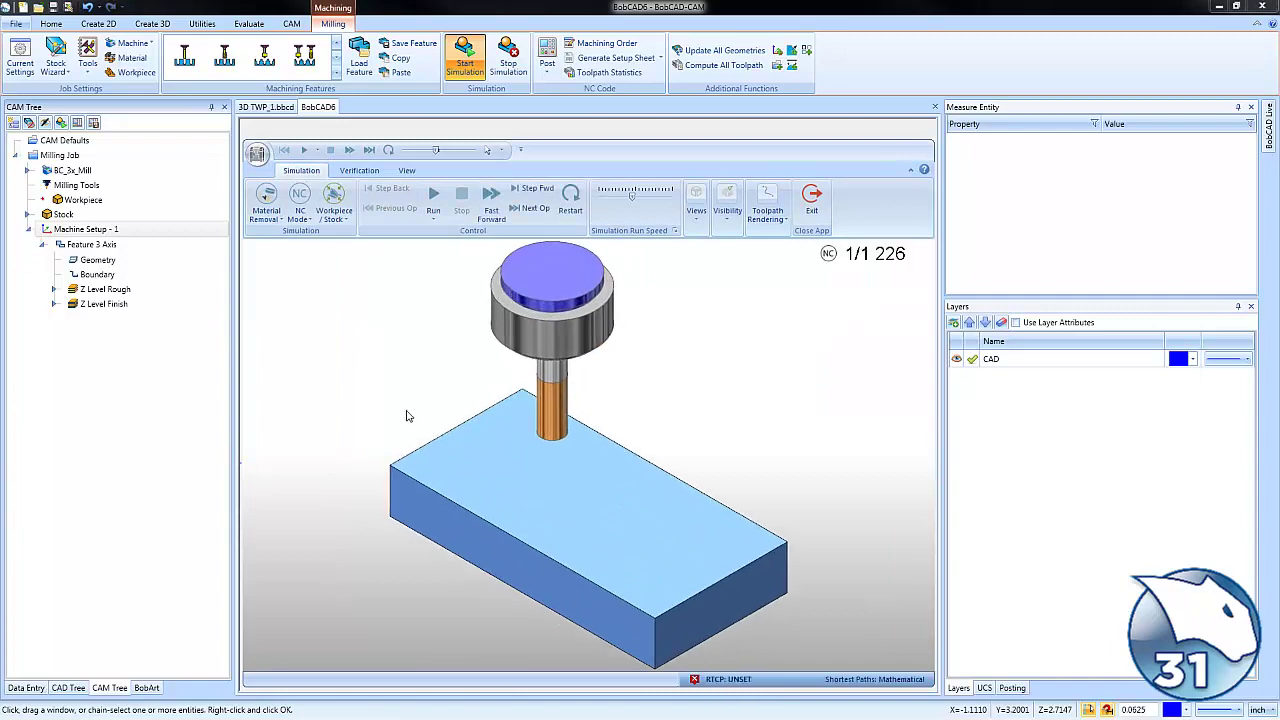
{"action": "middle_click_drag", "start_coordinate": [489, 542], "coordinate": [533, 481]}
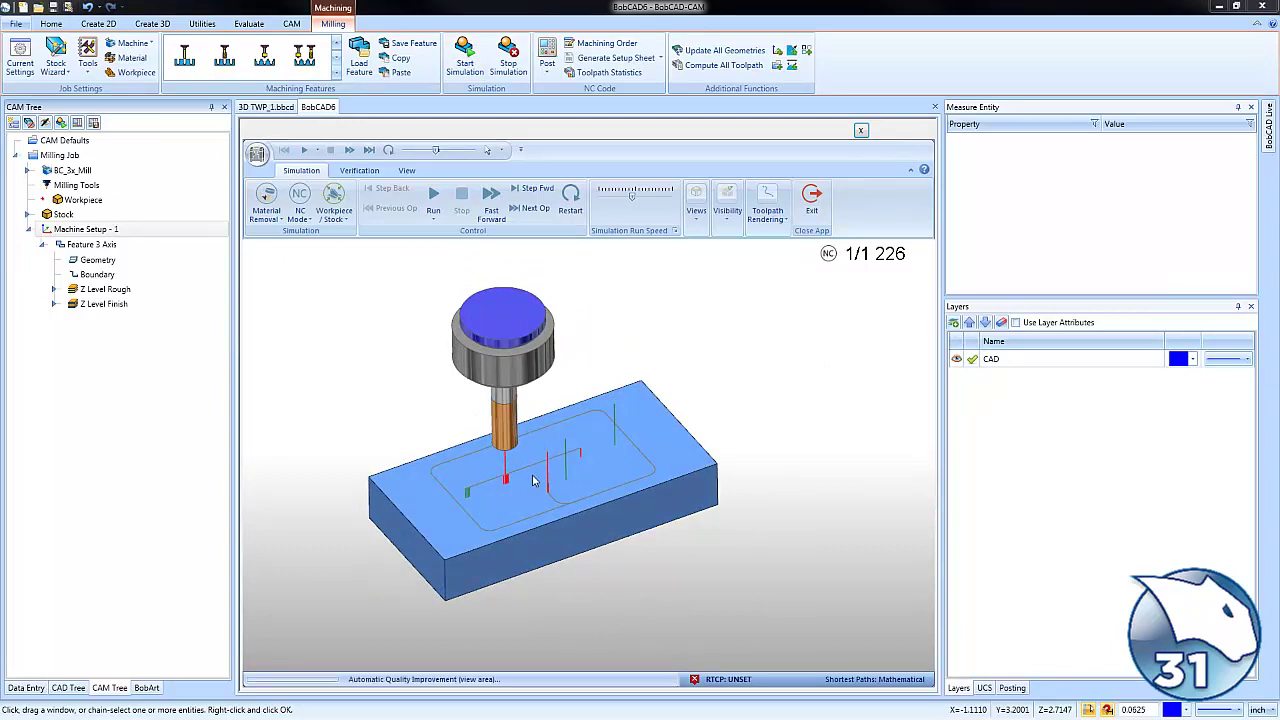
{"action": "left_click", "coordinate": [407, 171]}
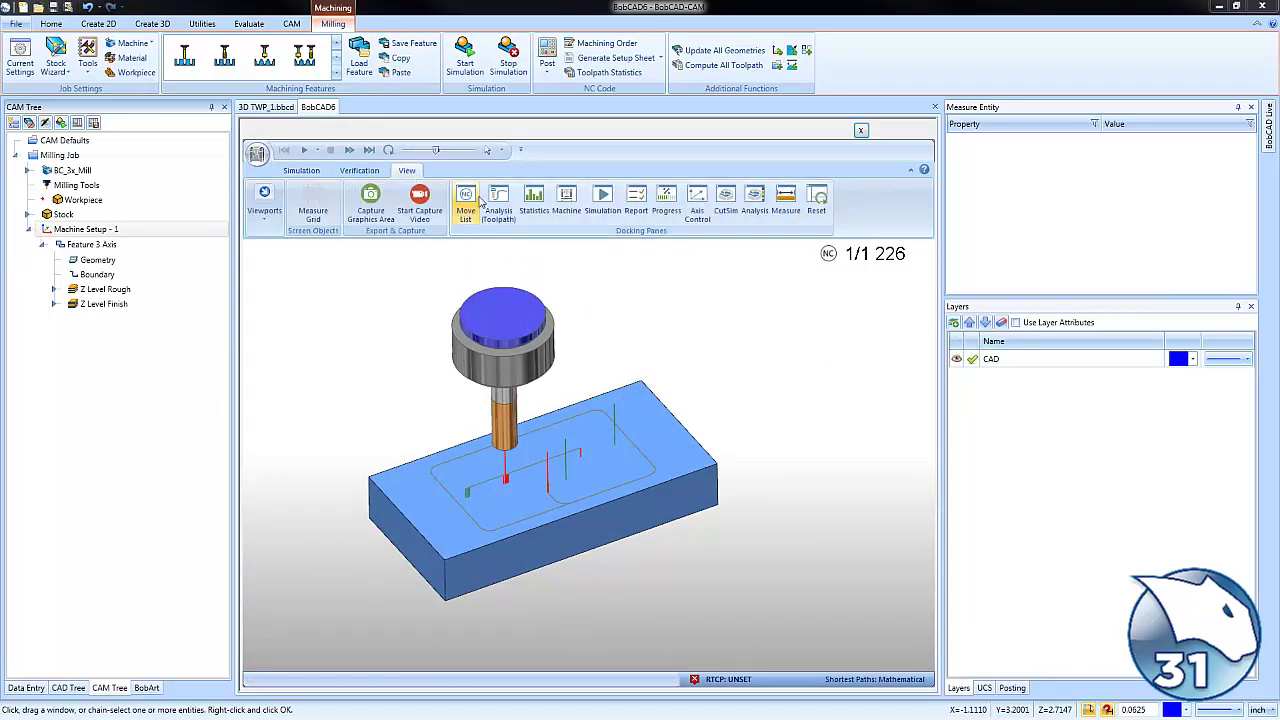
{"action": "left_click", "coordinate": [725, 201]}
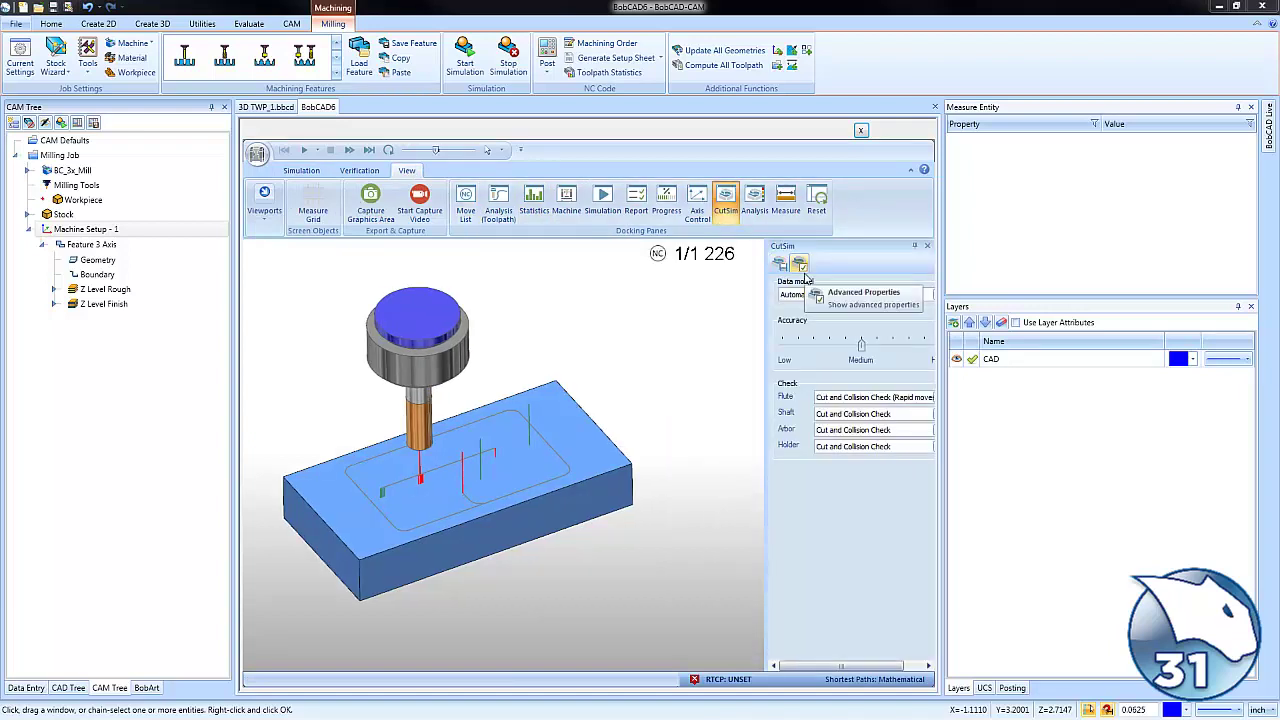
{"action": "left_click", "coordinate": [800, 265]}
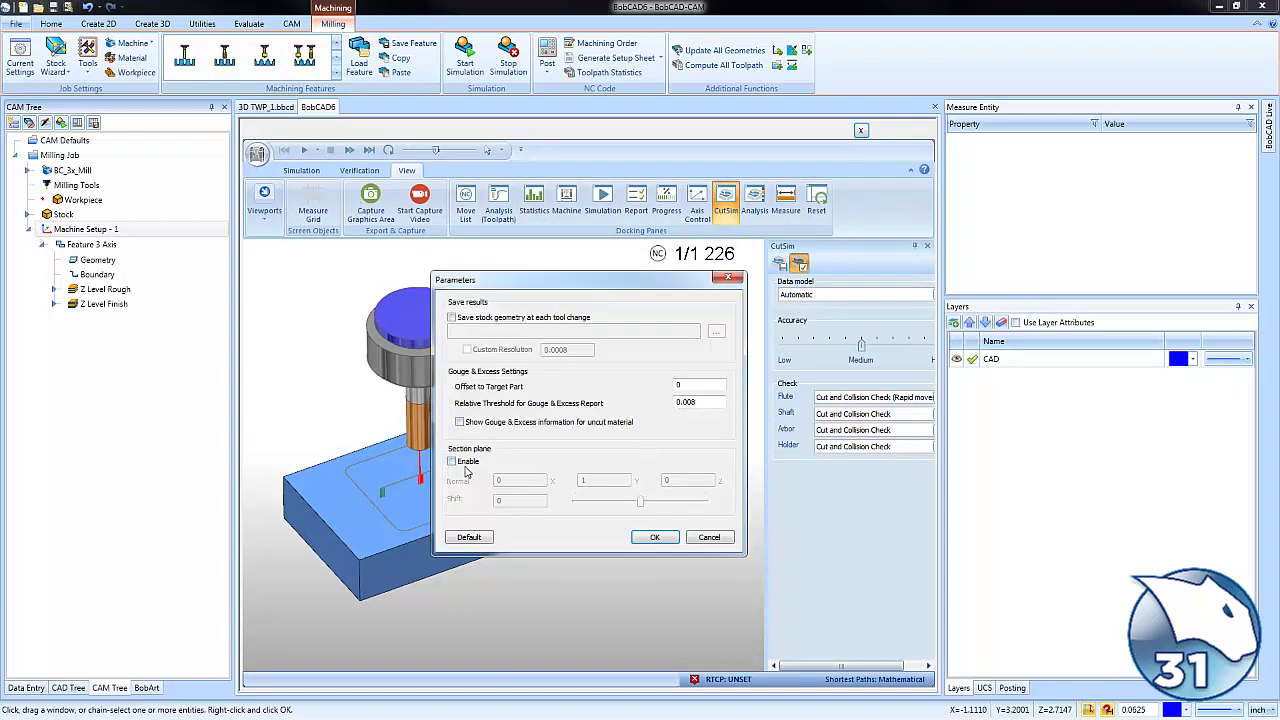
{"action": "left_click", "coordinate": [451, 461]}
{"action": "left_click", "coordinate": [652, 538]}
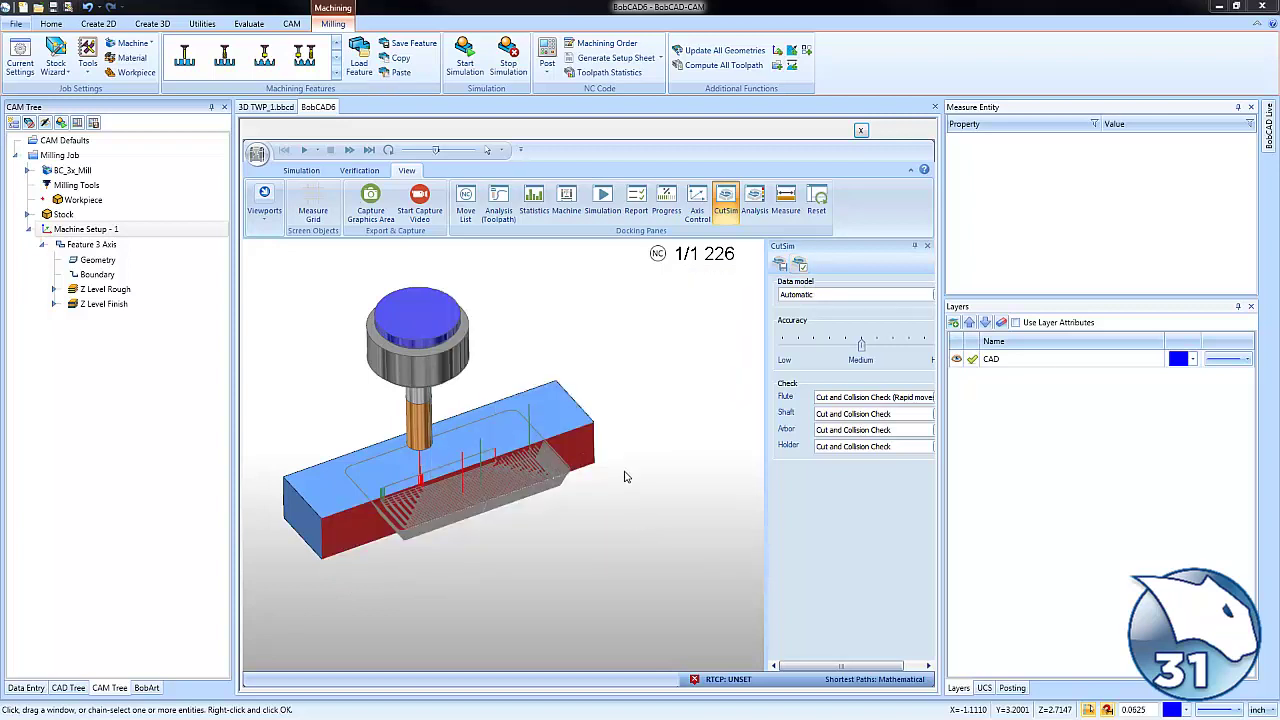
{"action": "left_click_drag", "start_coordinate": [605, 477], "coordinate": [641, 415]}
{"action": "scroll", "coordinate": [490, 504], "scroll_direction": "up", "scroll_amount": 2}
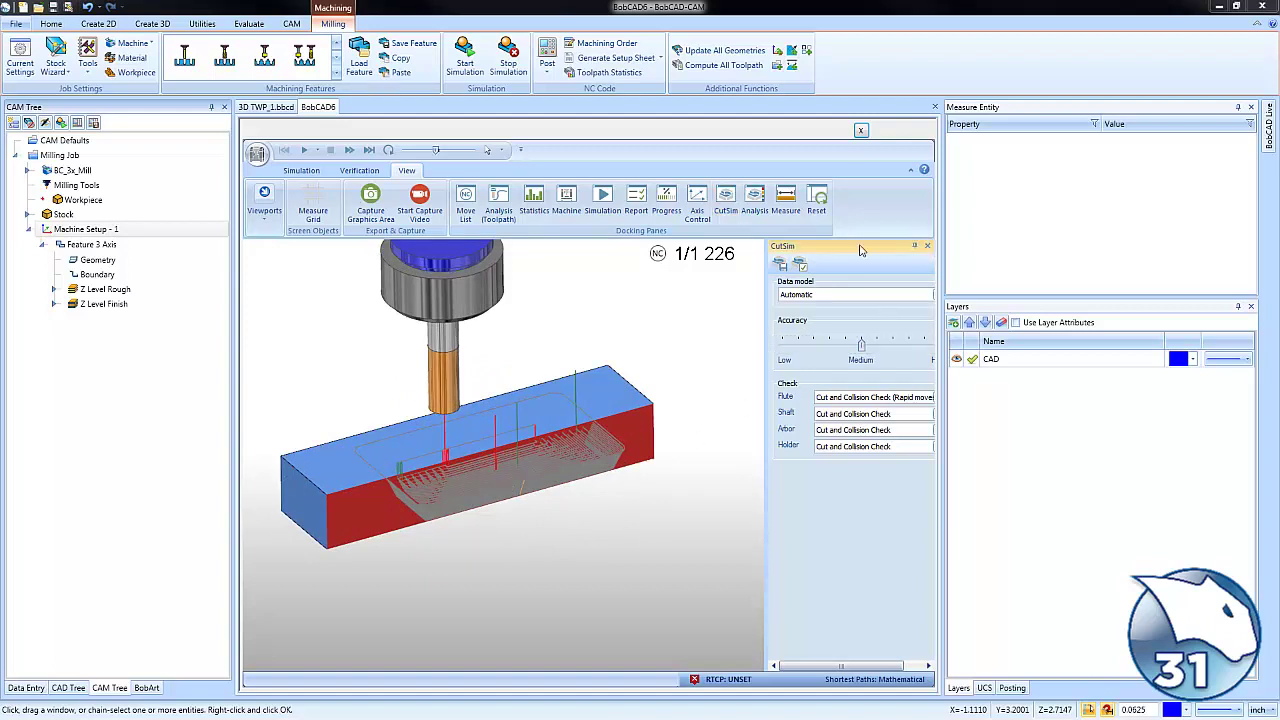
- Close the CutSim settings and hide the toolpath display in the simulation
{"action": "left_click", "coordinate": [927, 245]}
{"action": "left_click", "coordinate": [320, 172]}
{"action": "left_click", "coordinate": [727, 205]}
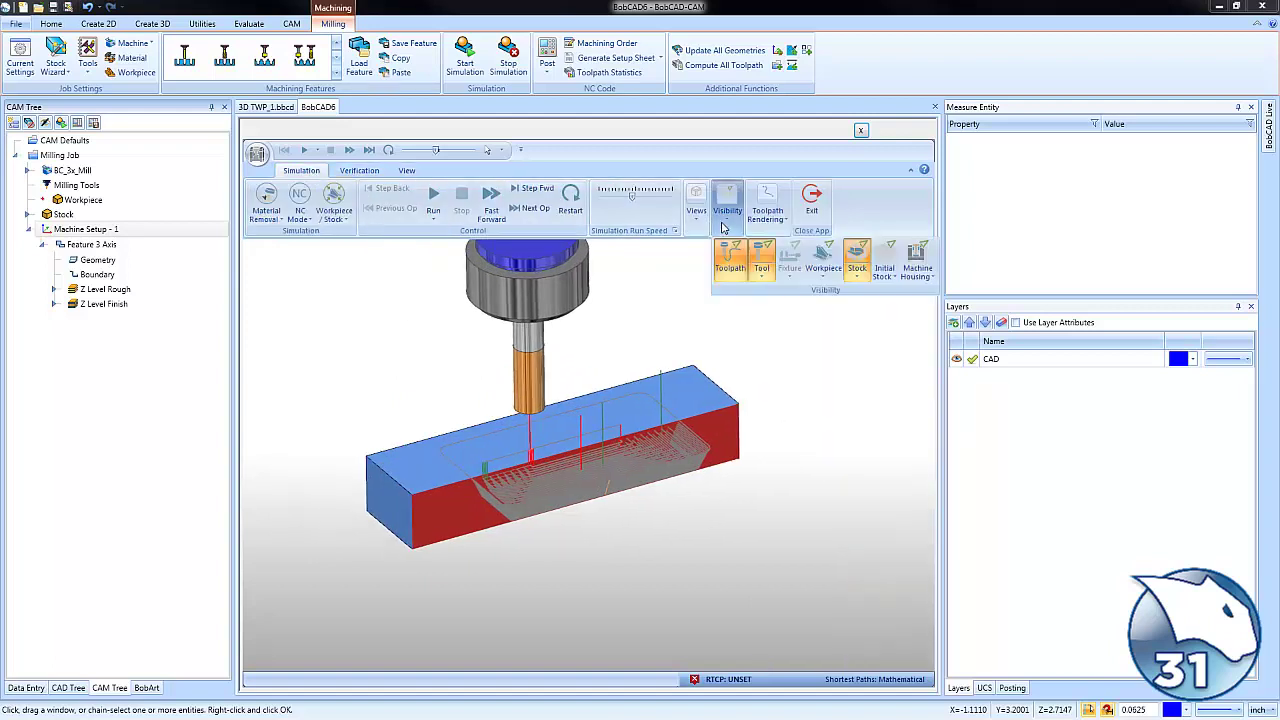
{"action": "left_click", "coordinate": [730, 262]}
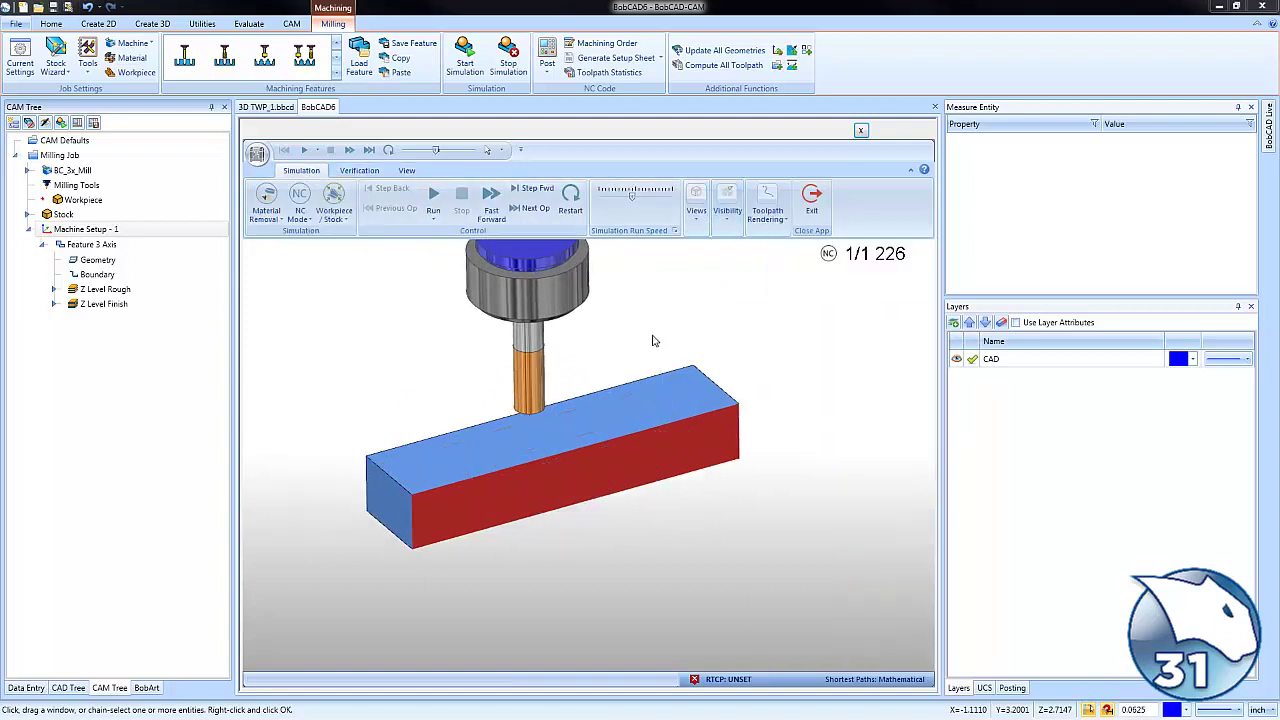
- Run the sectioned simulation at increased speed, inspect the machined pocket up close, and exit the simulation
{"action": "left_click", "coordinate": [433, 200]}
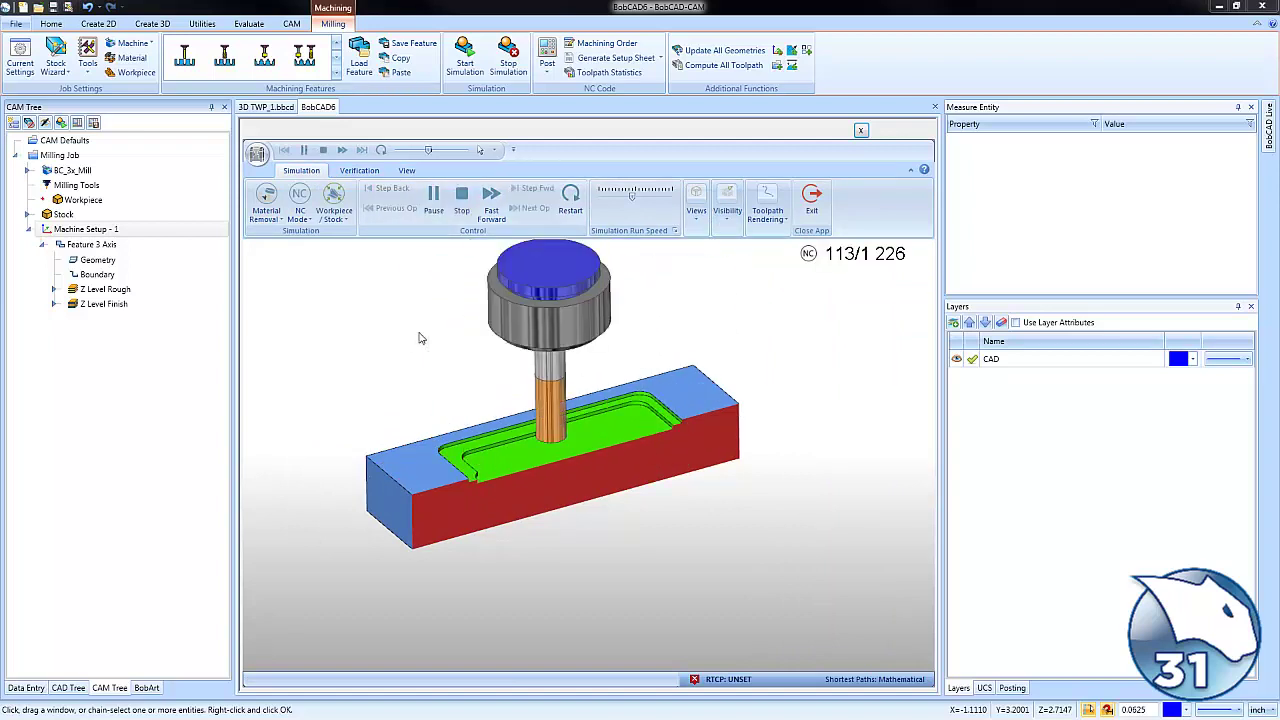
{"action": "left_click_drag", "start_coordinate": [632, 198], "coordinate": [638, 198]}
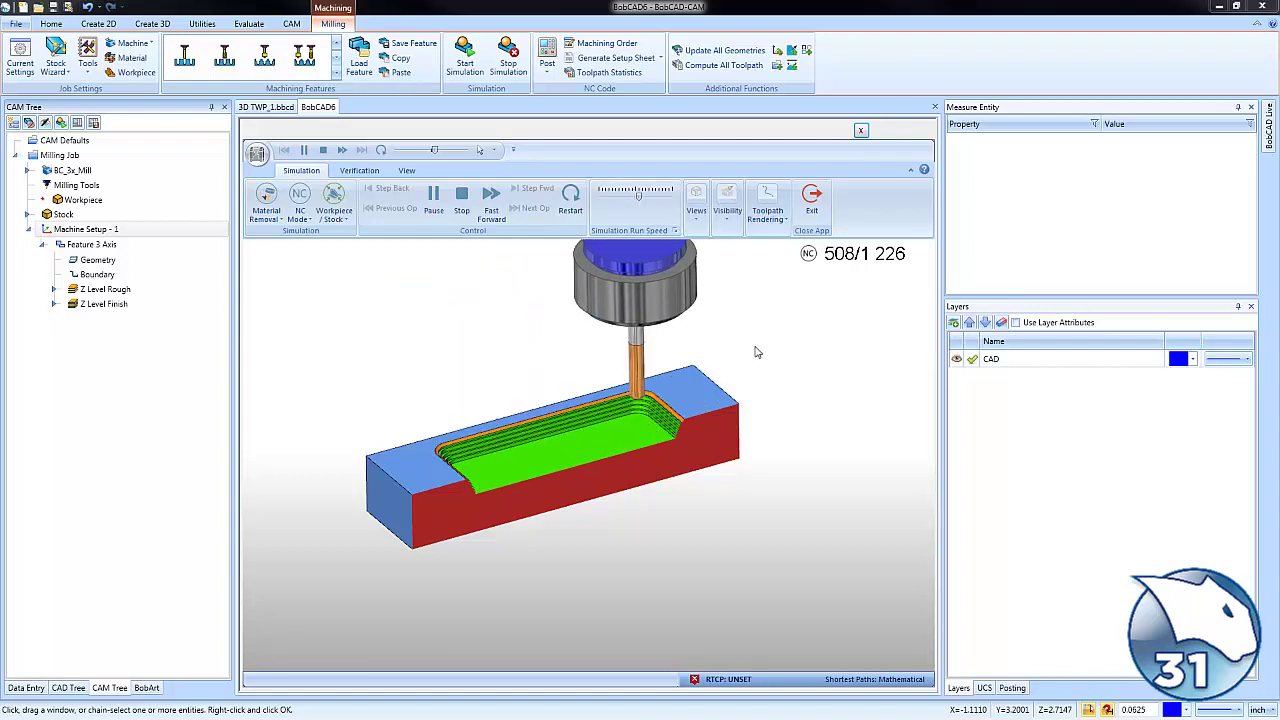
{"action": "left_click", "coordinate": [644, 199]}
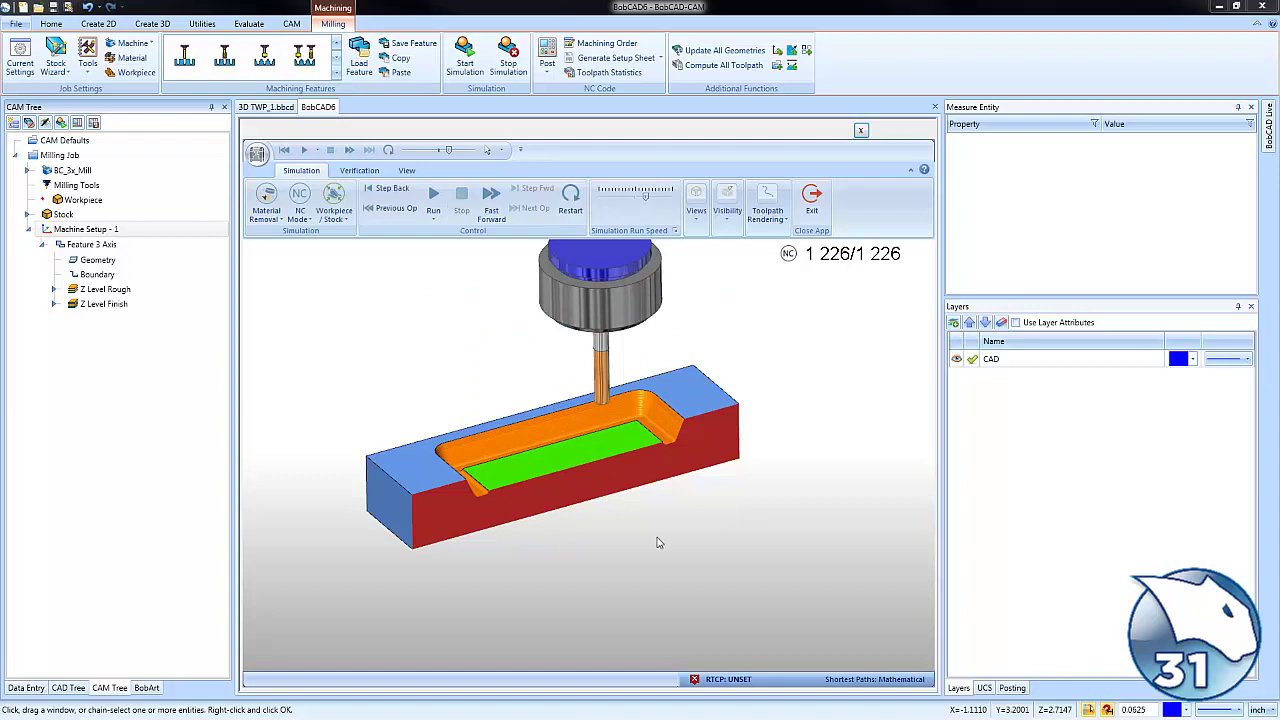
{"action": "scroll", "coordinate": [663, 465], "scroll_direction": "up", "scroll_amount": 2}
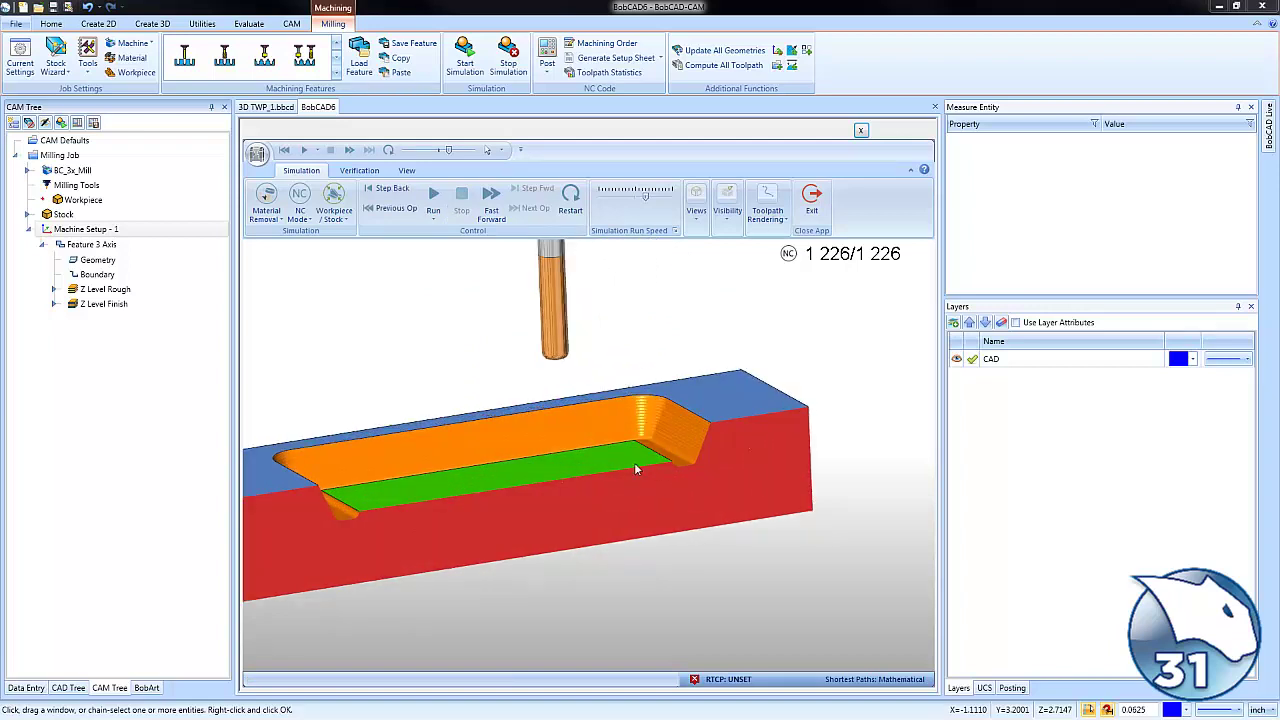
{"action": "left_click", "coordinate": [860, 130]}
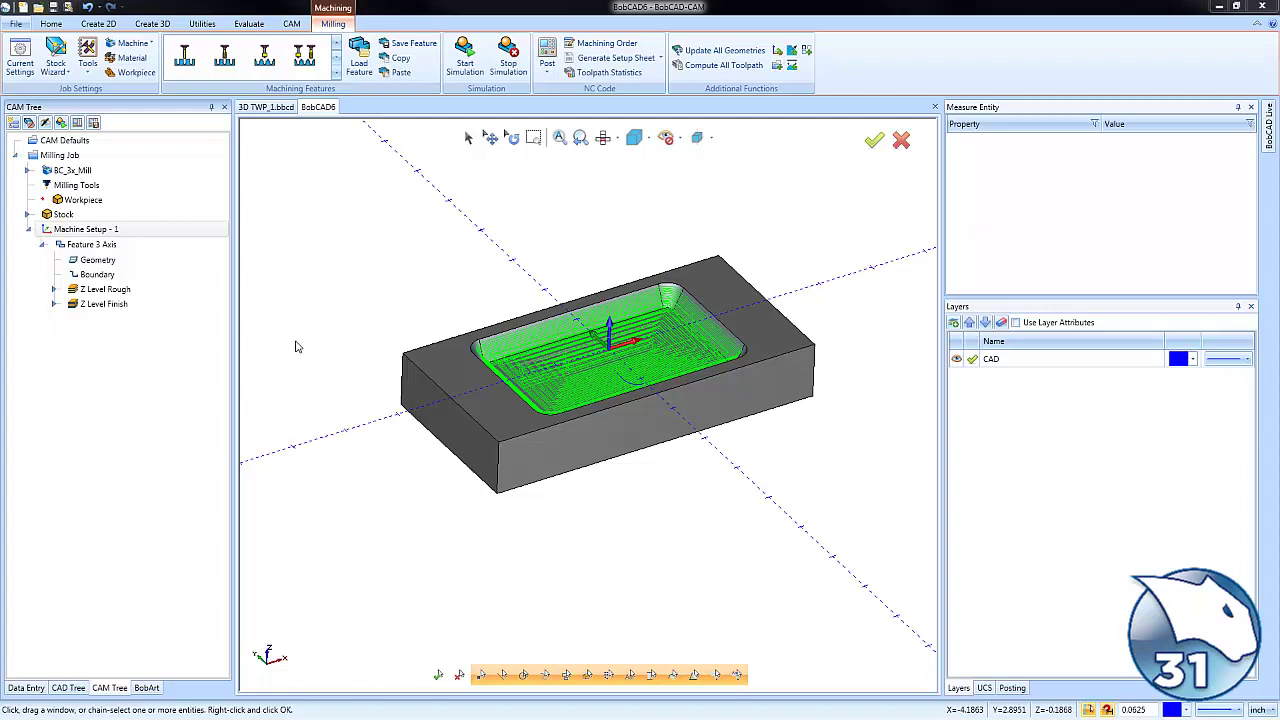
- Copy Feature 2 Axis from the 3D TWP_1.bbcd job into Machine Setup - 1 of BobCAD6, loading its top of feature and depth values
{"action": "left_click", "coordinate": [273, 109]}
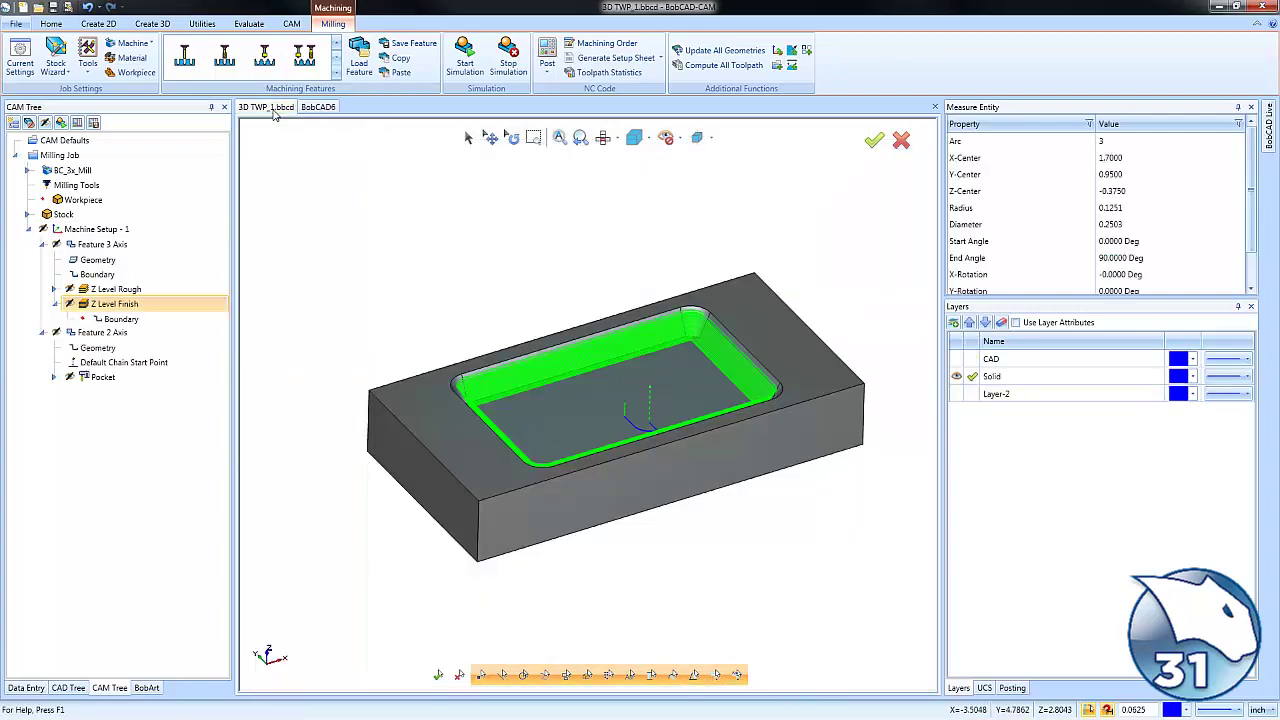
{"action": "right_click", "coordinate": [115, 334]}
{"action": "left_click", "coordinate": [160, 602]}
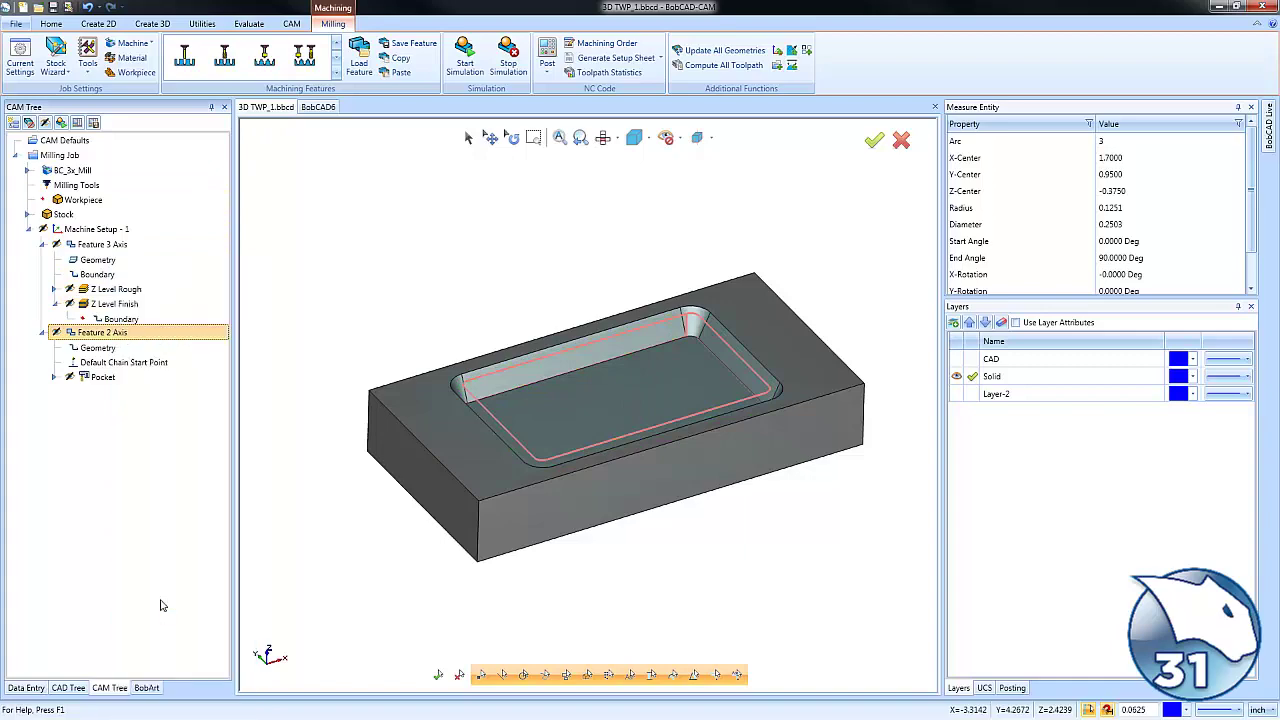
{"action": "left_click", "coordinate": [318, 107]}
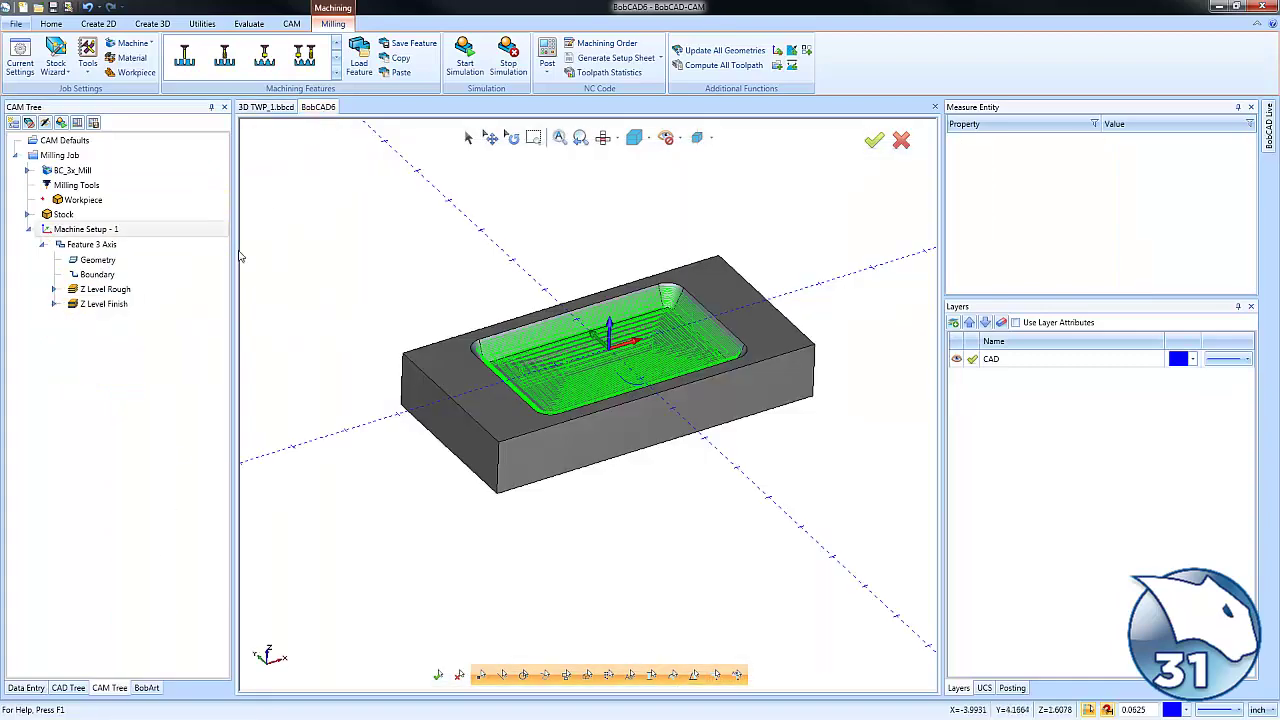
{"action": "right_click", "coordinate": [95, 230]}
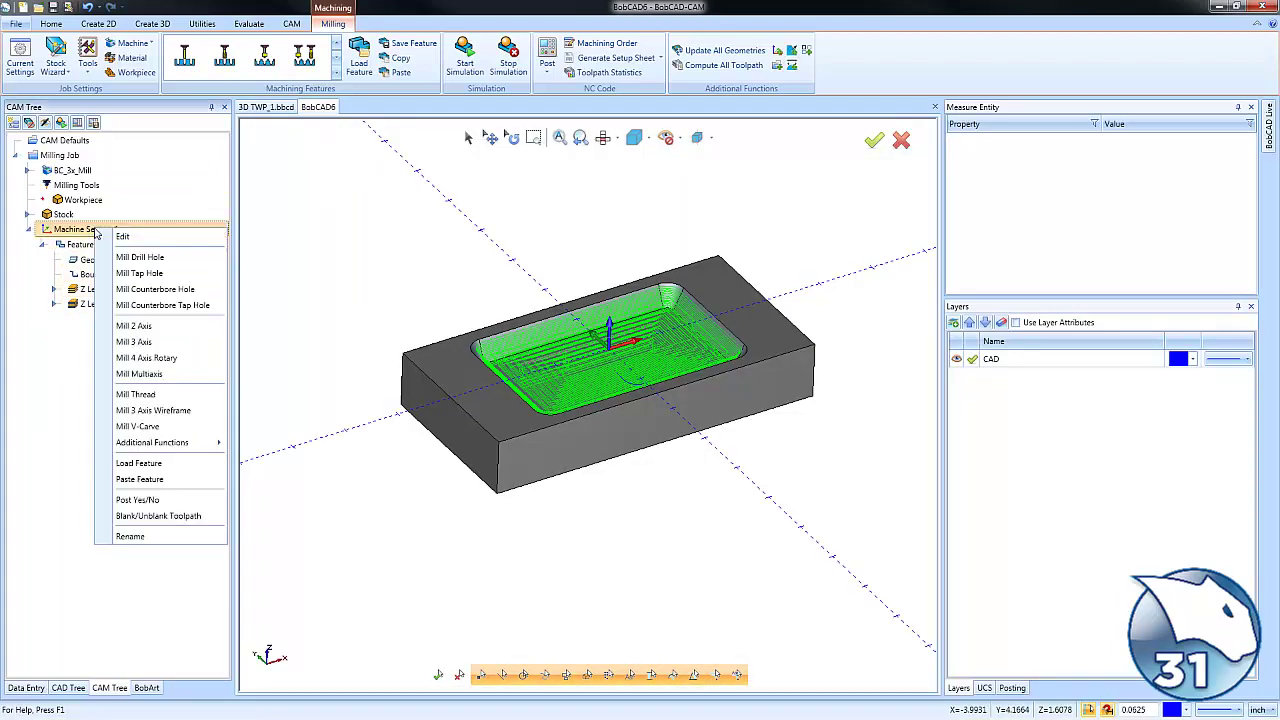
{"action": "left_click", "coordinate": [140, 479]}
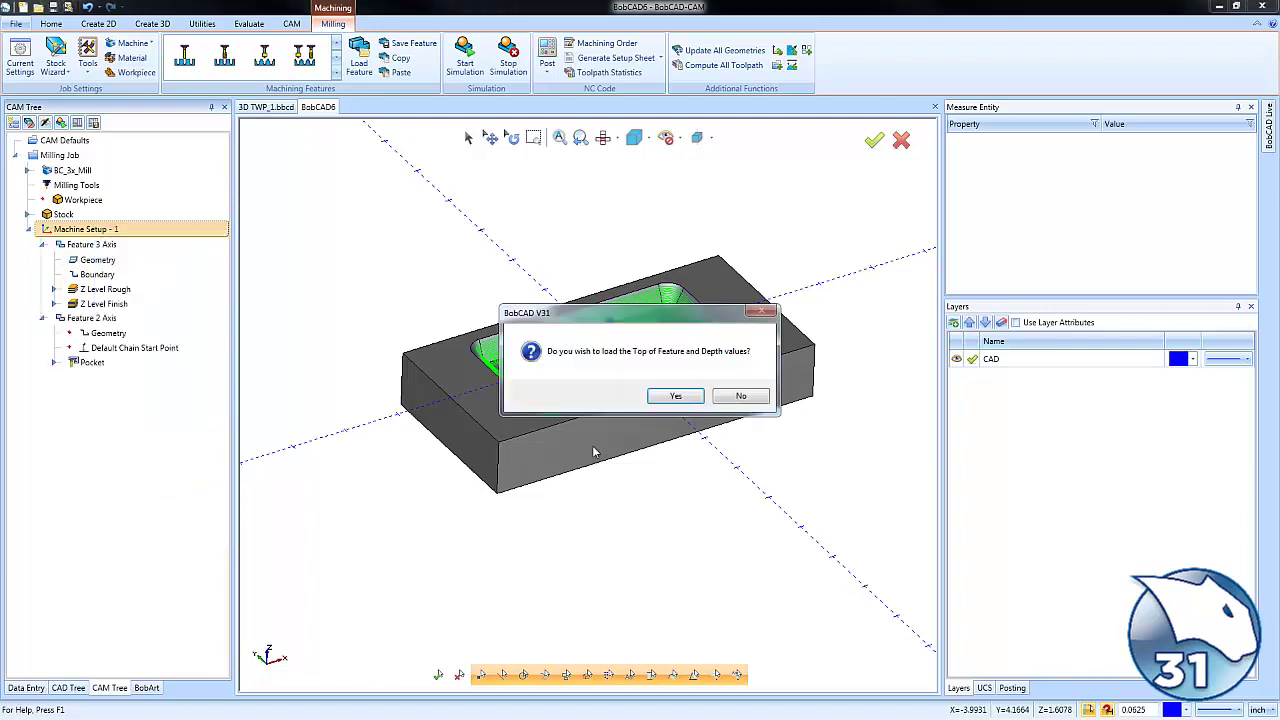
{"action": "left_click", "coordinate": [676, 396]}
- Assign the pocket floor face as the geometry of Feature 2 Axis and compute the Pocket toolpath
{"action": "left_click", "coordinate": [108, 336]}
{"action": "right_click", "coordinate": [108, 338]}
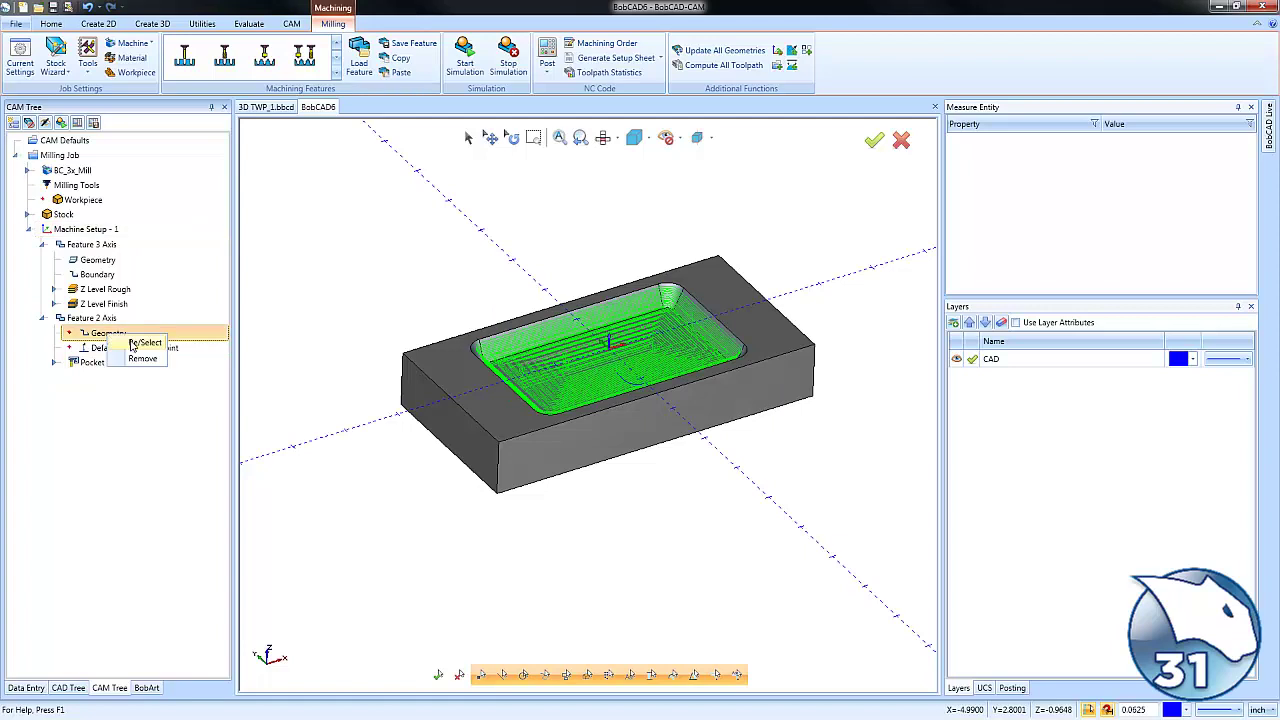
{"action": "left_click", "coordinate": [140, 342]}
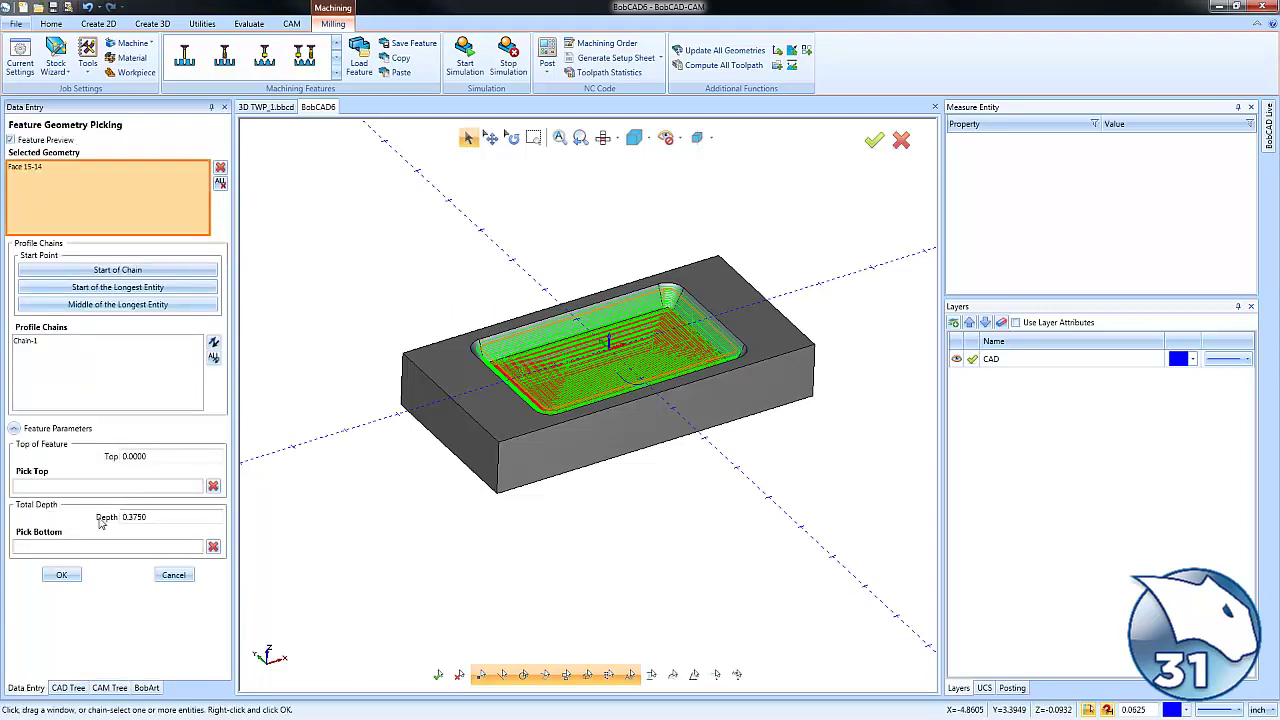
{"action": "left_click", "coordinate": [62, 575]}
{"action": "right_click", "coordinate": [90, 363]}
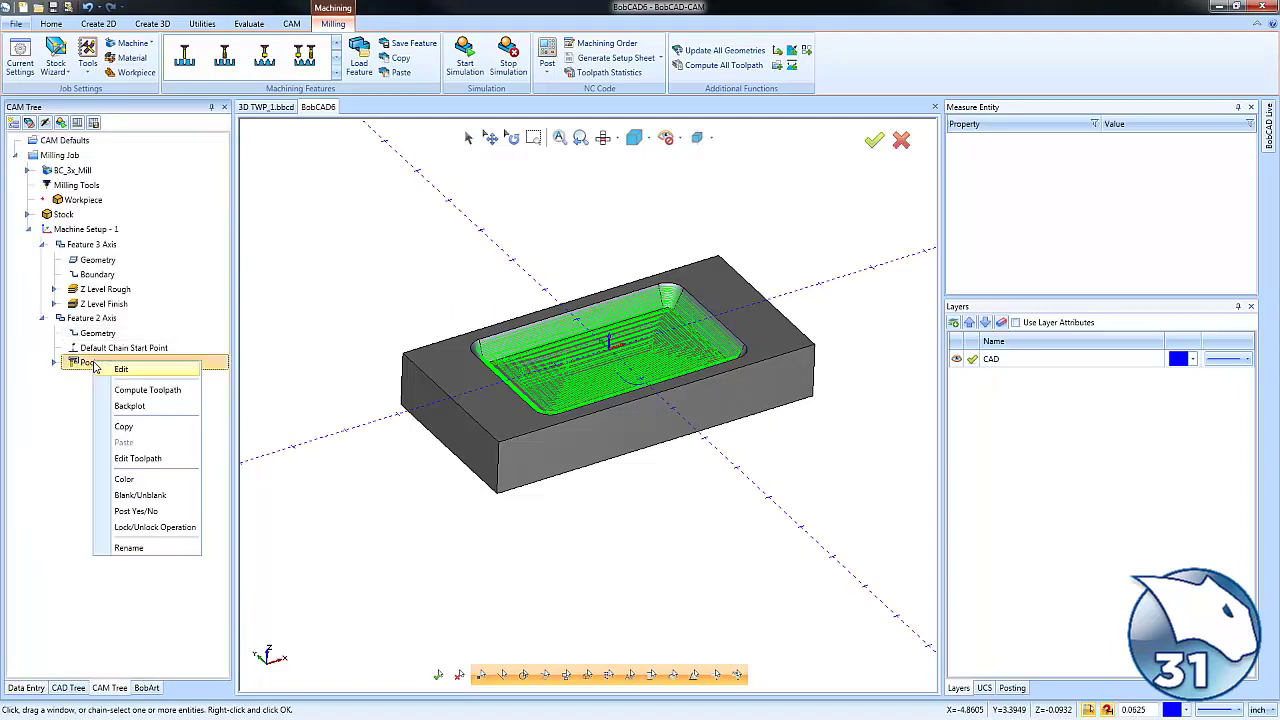
{"action": "left_click", "coordinate": [148, 391]}
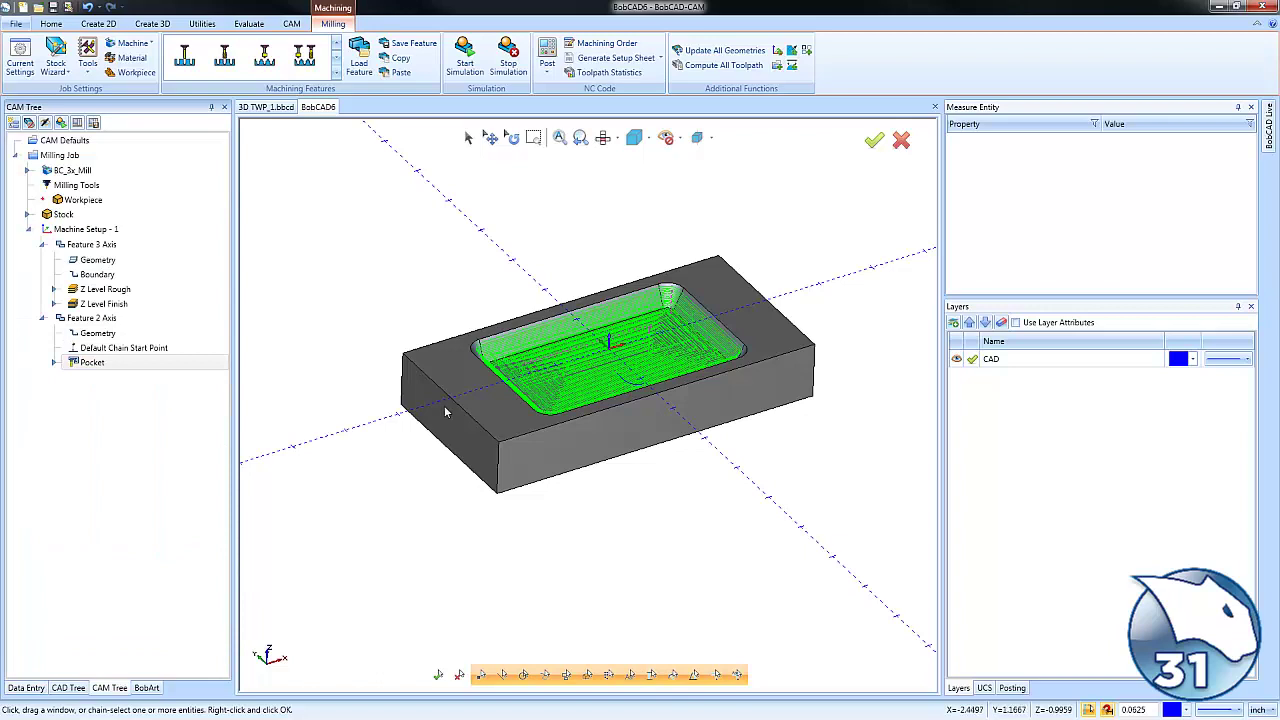
- Blank all toolpaths in Machine Setup - 1 and highlight only the Pocket operation's toolpath
{"action": "right_click", "coordinate": [80, 228]}
{"action": "left_click", "coordinate": [160, 511]}
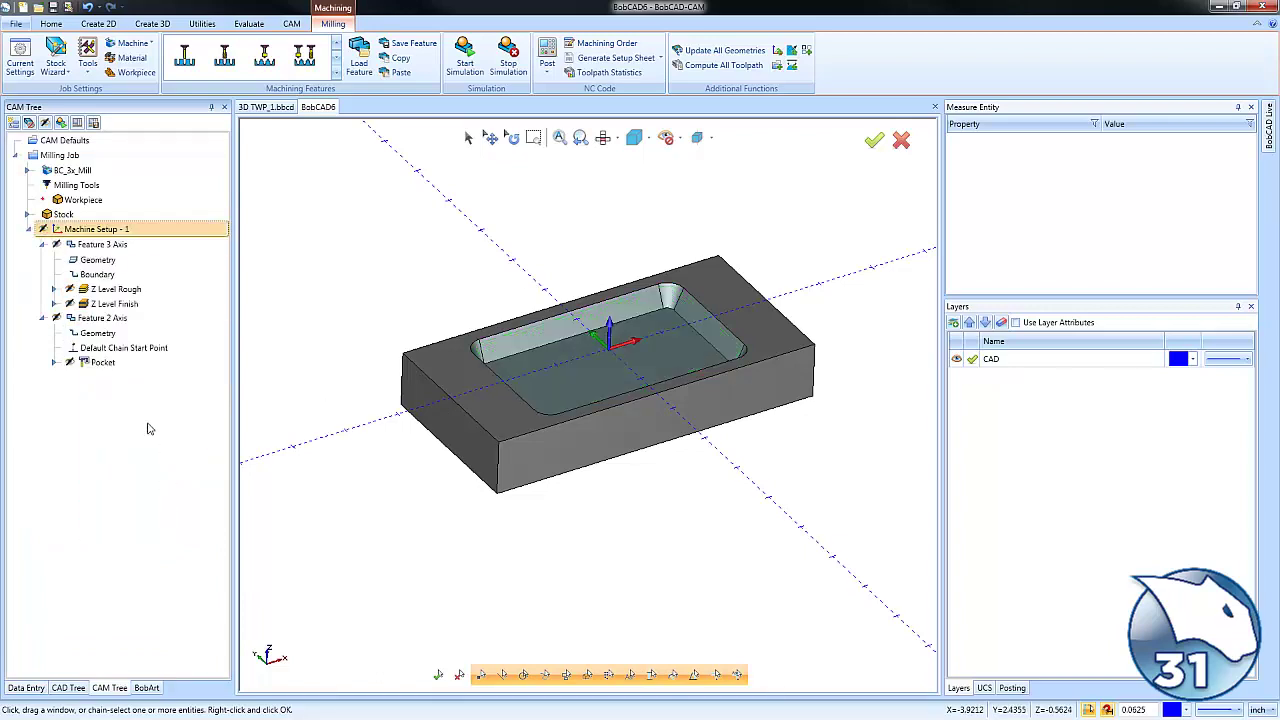
{"action": "left_click", "coordinate": [103, 363]}
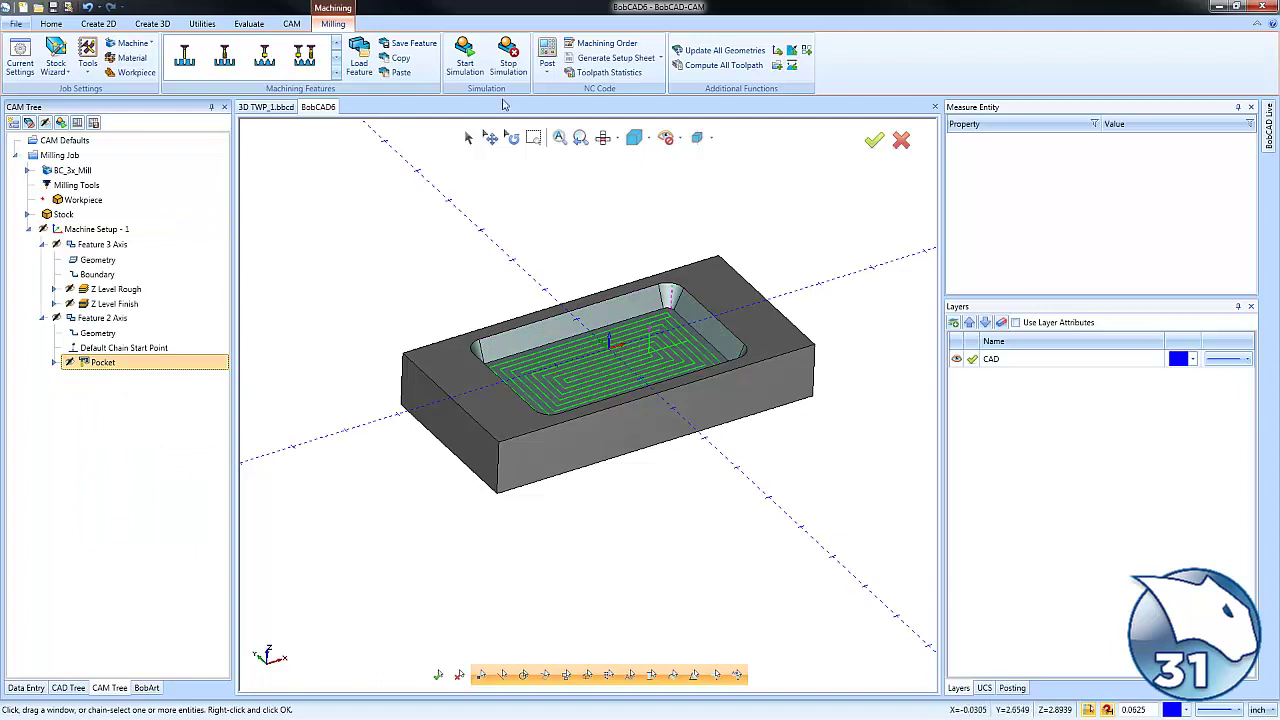
- Simulate the job with the added Pocket operation and close the simulation
{"action": "left_click", "coordinate": [465, 60]}
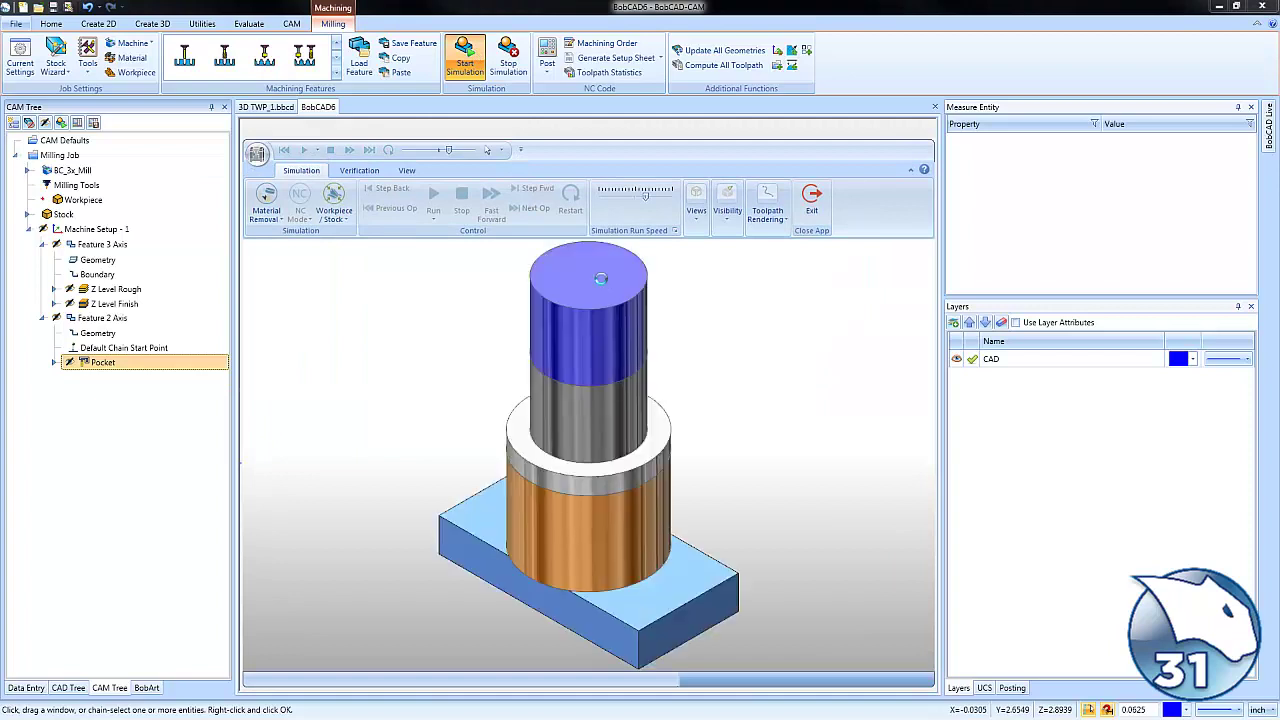
{"action": "left_click", "coordinate": [433, 198]}
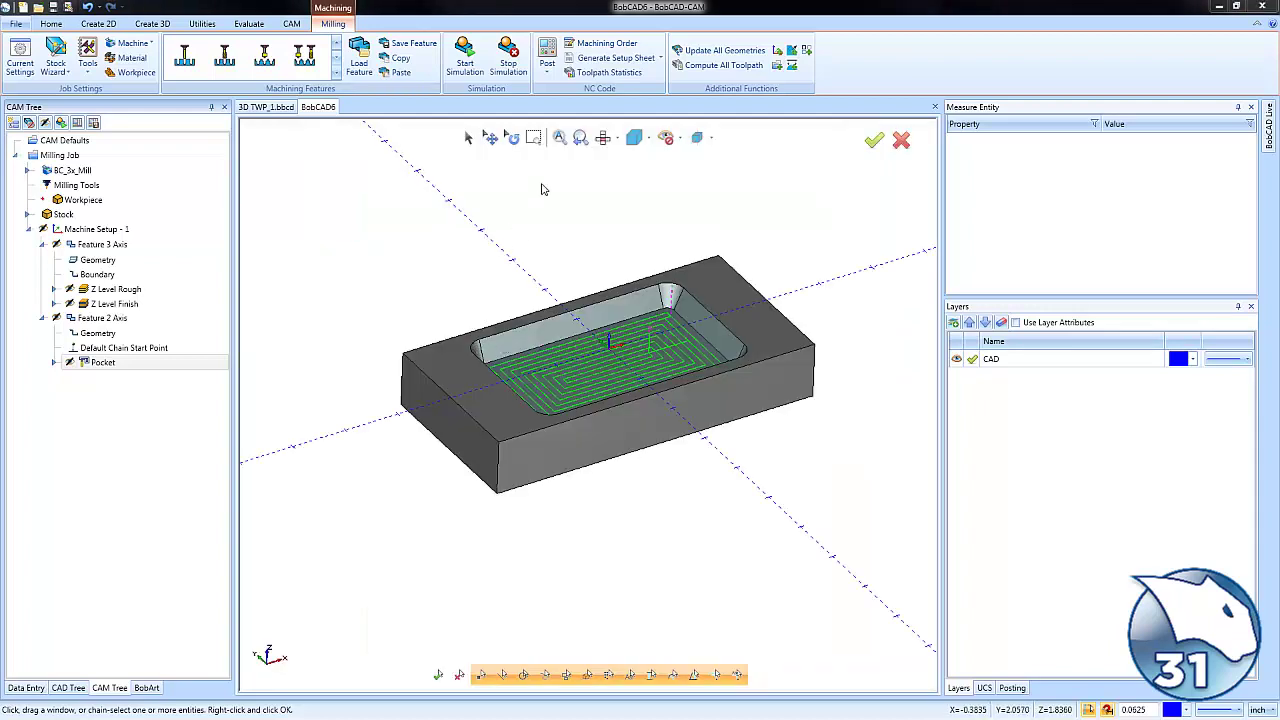
- Reorder the machining sequence so the Pocket operation runs between Z Level Rough and Z Level Finish
{"action": "left_click", "coordinate": [607, 43]}
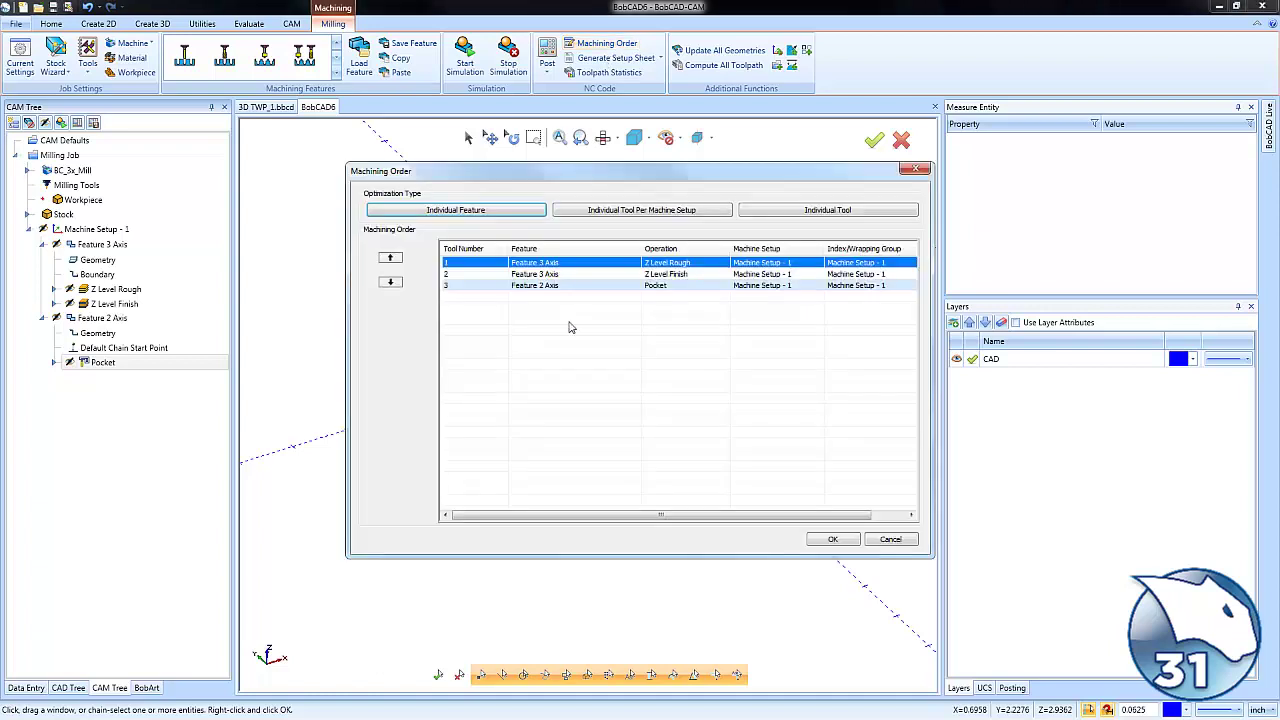
{"action": "left_click_drag", "start_coordinate": [537, 175], "coordinate": [447, 187]}
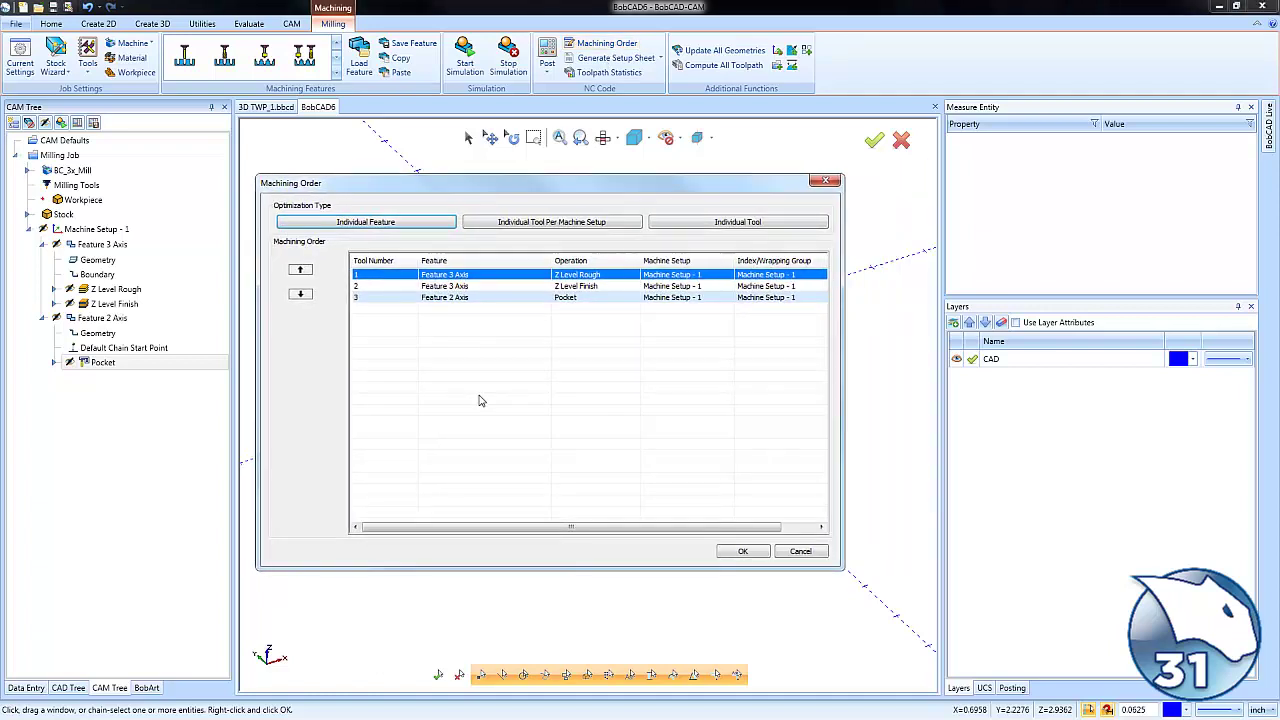
{"action": "left_click", "coordinate": [445, 300]}
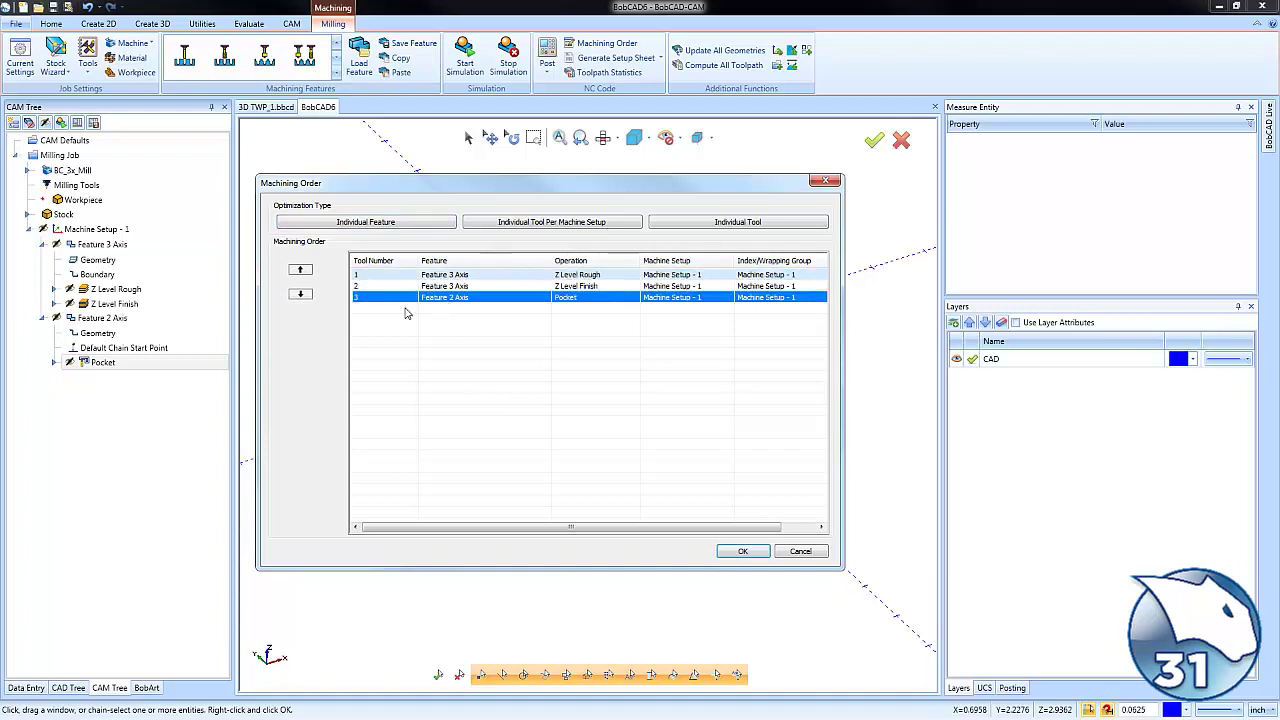
{"action": "left_click", "coordinate": [300, 270]}
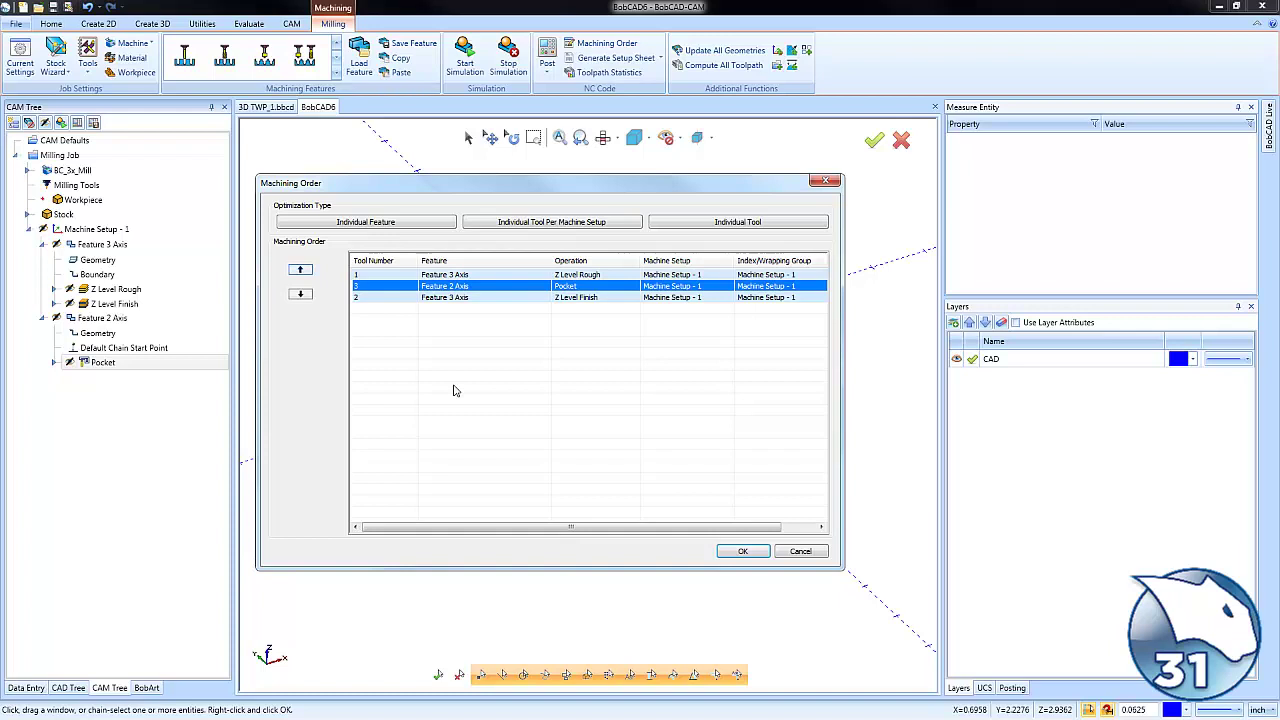
{"action": "left_click", "coordinate": [584, 277]}
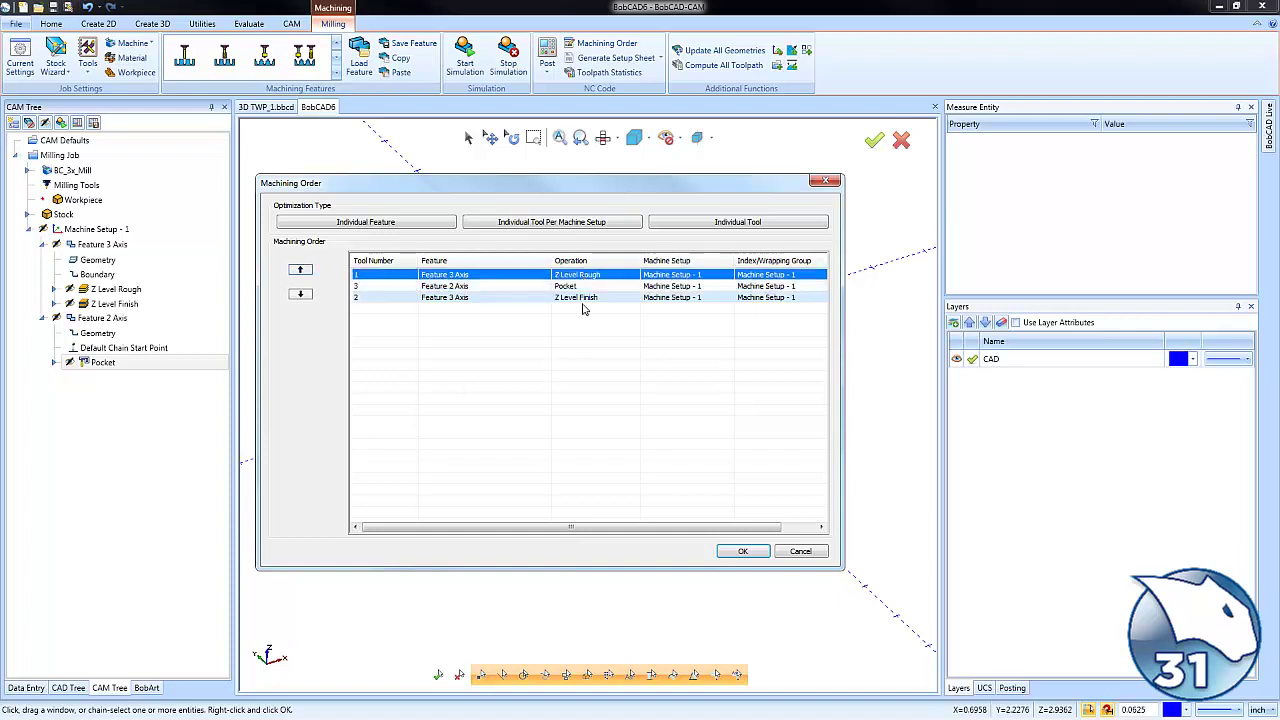
{"action": "left_click", "coordinate": [571, 287]}
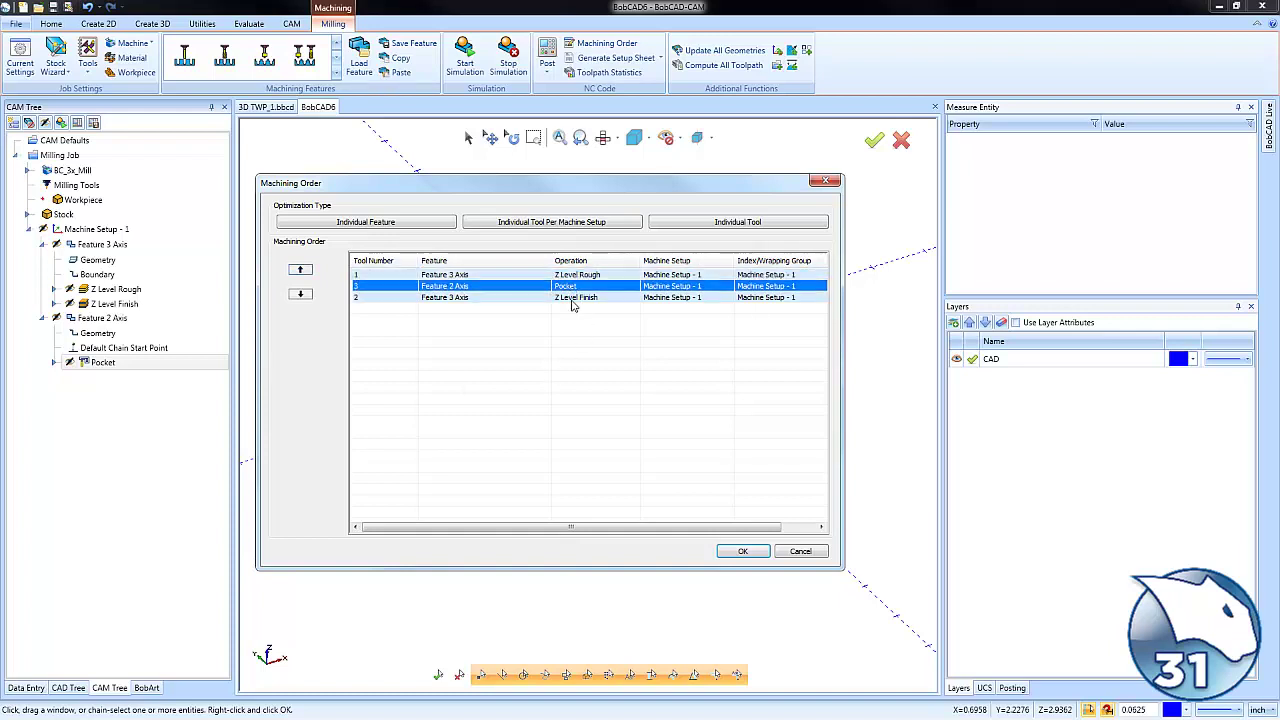
{"action": "left_click", "coordinate": [579, 298]}
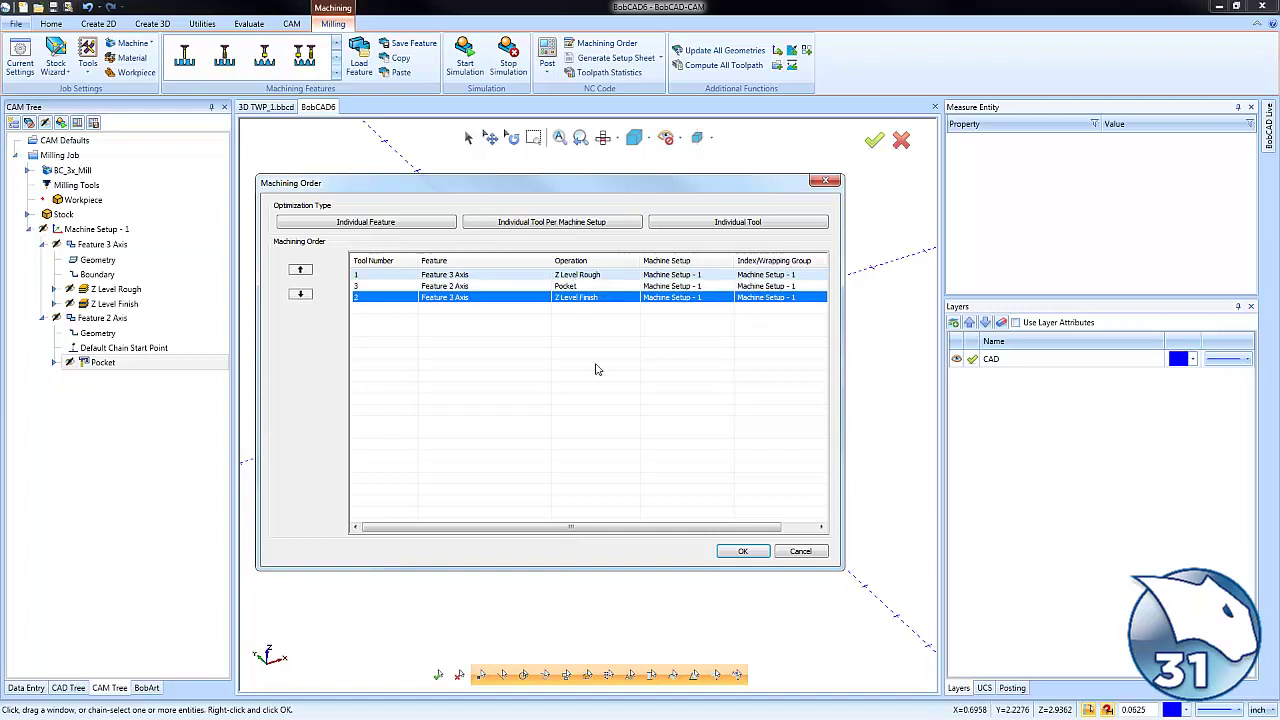
{"action": "left_click", "coordinate": [741, 553]}
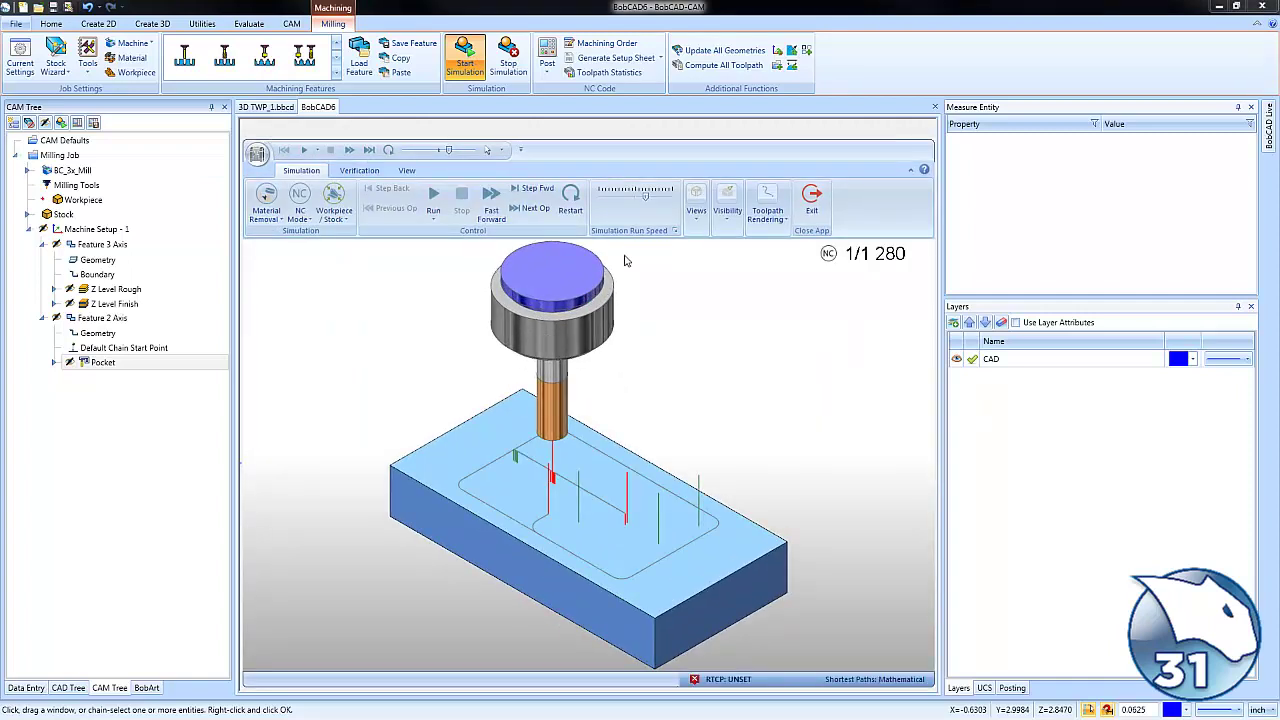
- Simulate the reordered operations with the toolpath display hidden
{"action": "left_click", "coordinate": [727, 222]}
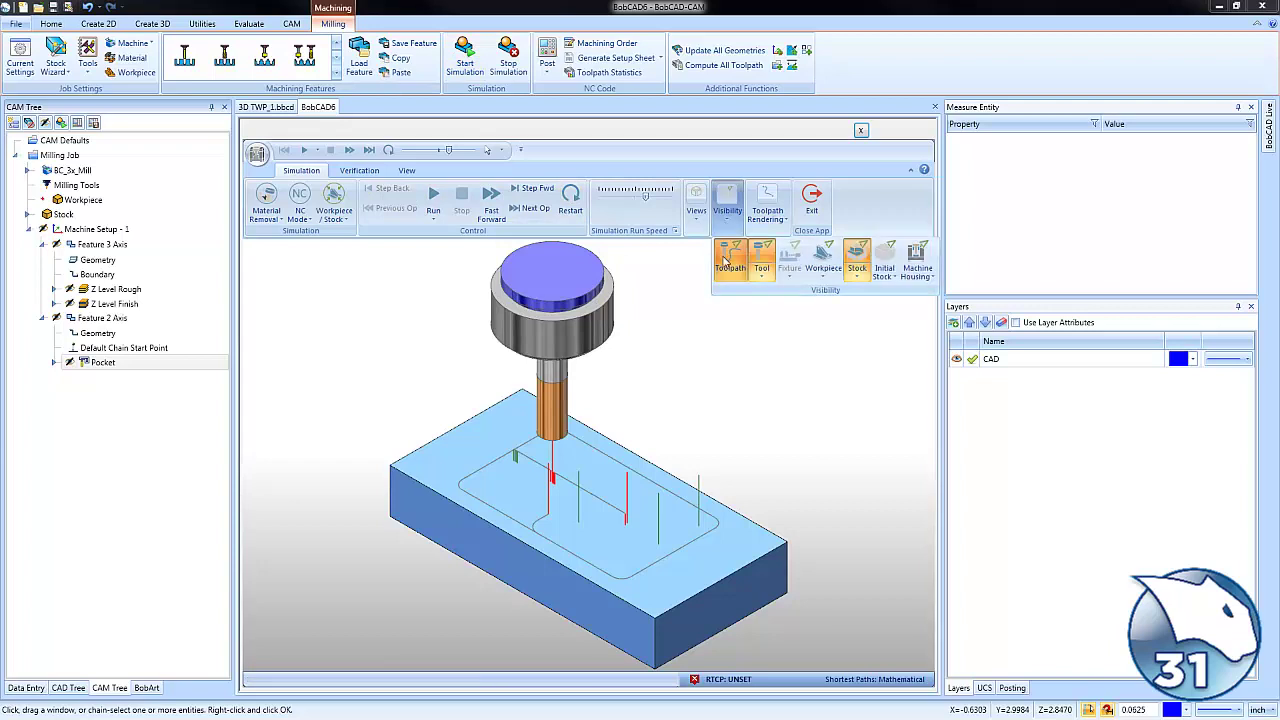
{"action": "left_click", "coordinate": [729, 252]}
{"action": "left_click", "coordinate": [434, 203]}
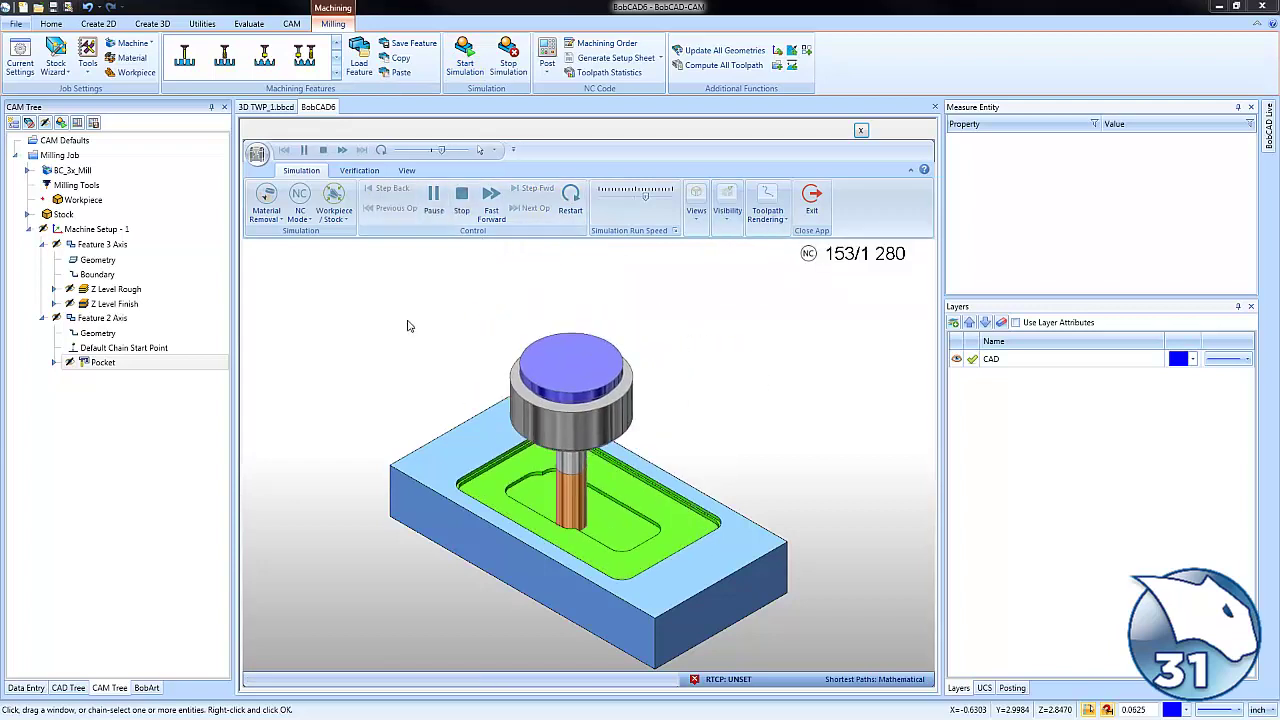